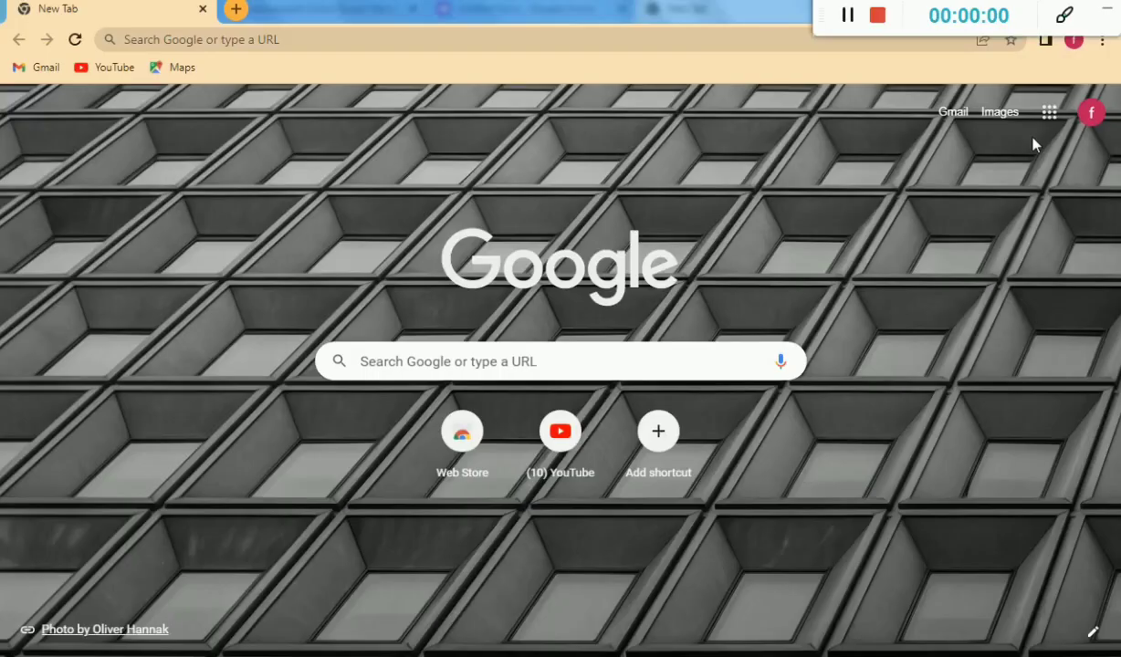
# Open the Google apps list (Account, Search, YouTube, Gmail, Drive) on Chrome's new-tab page.
pyautogui.click(1050, 120)
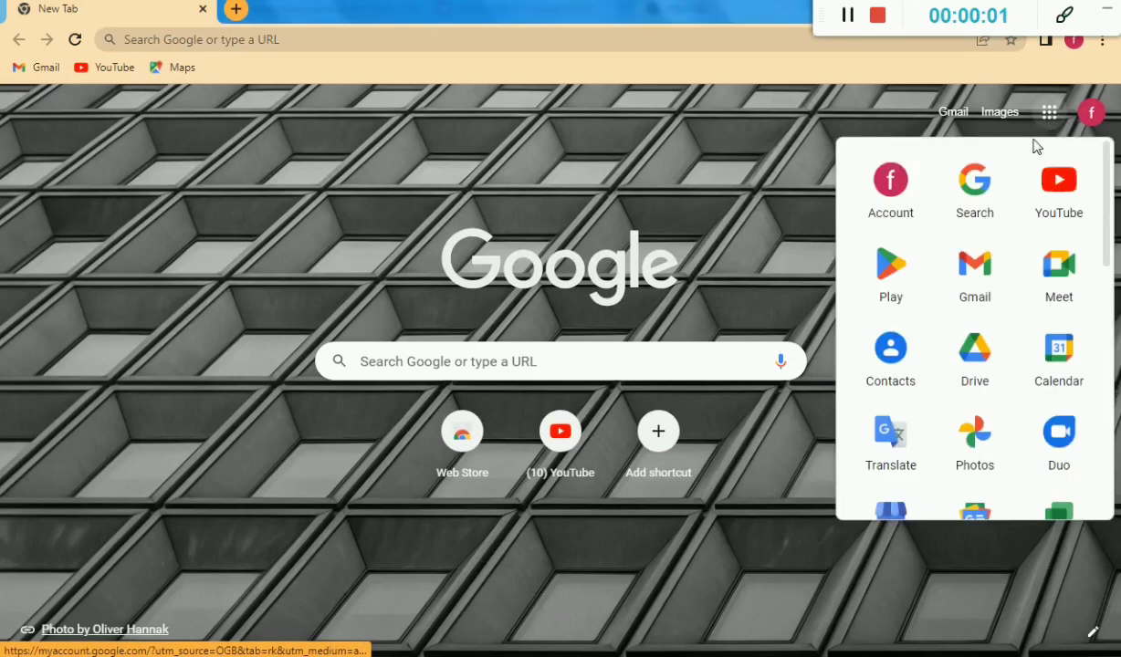
pyautogui.click(696, 150)
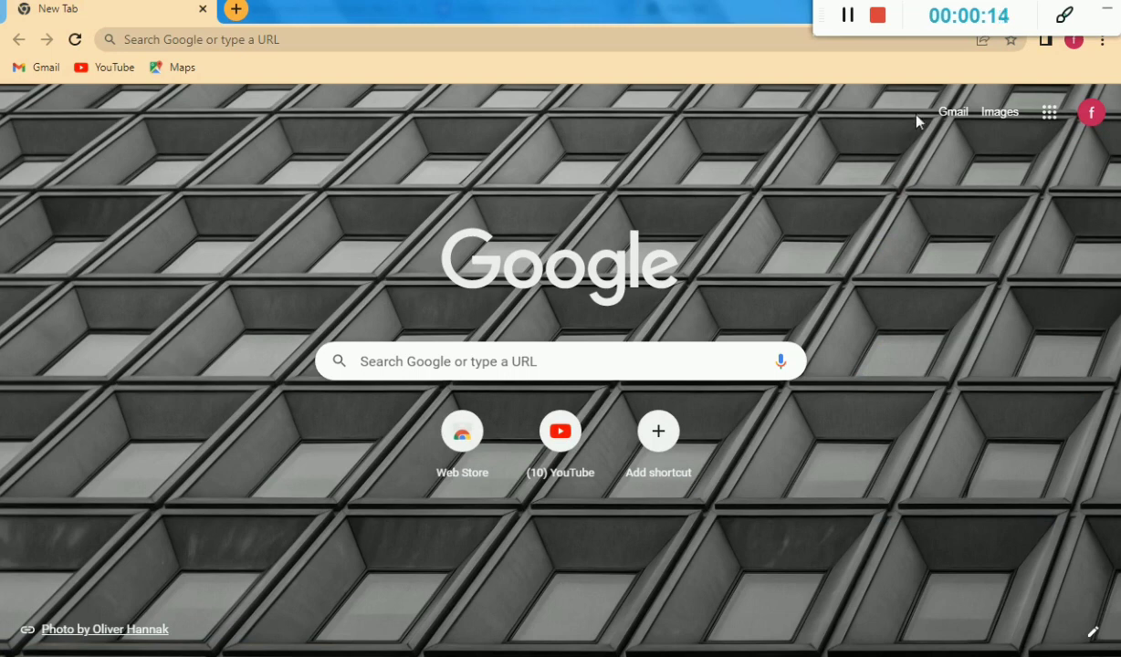
pyautogui.click(1047, 113)
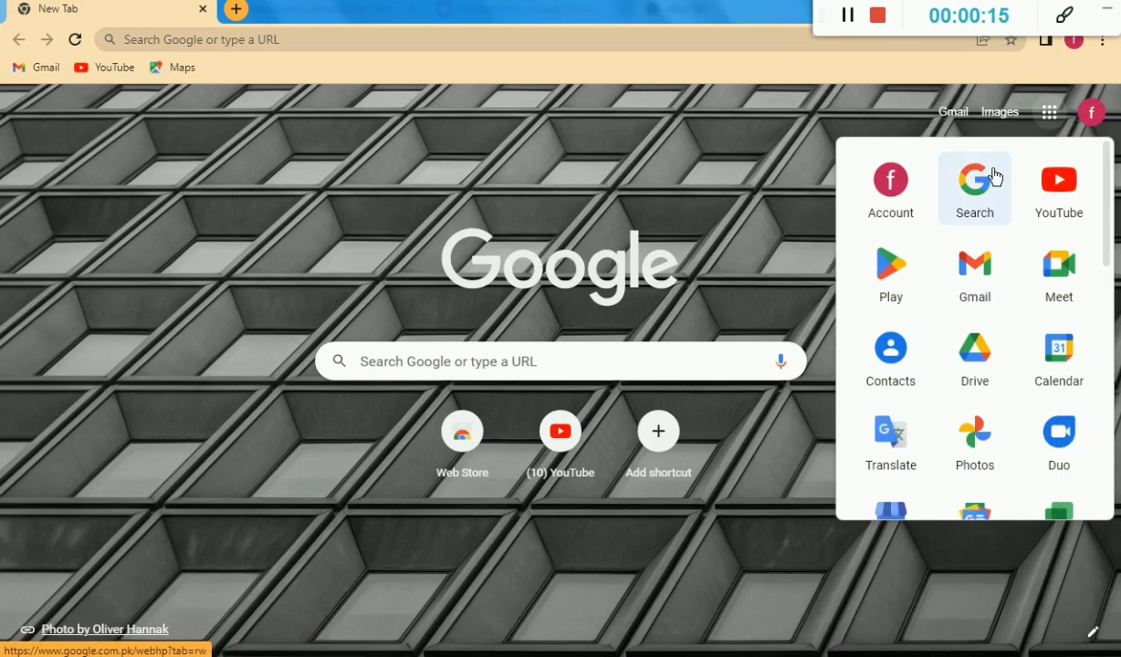
# Open Google Drive and dismiss its tips dialog.
pyautogui.click(967, 378)
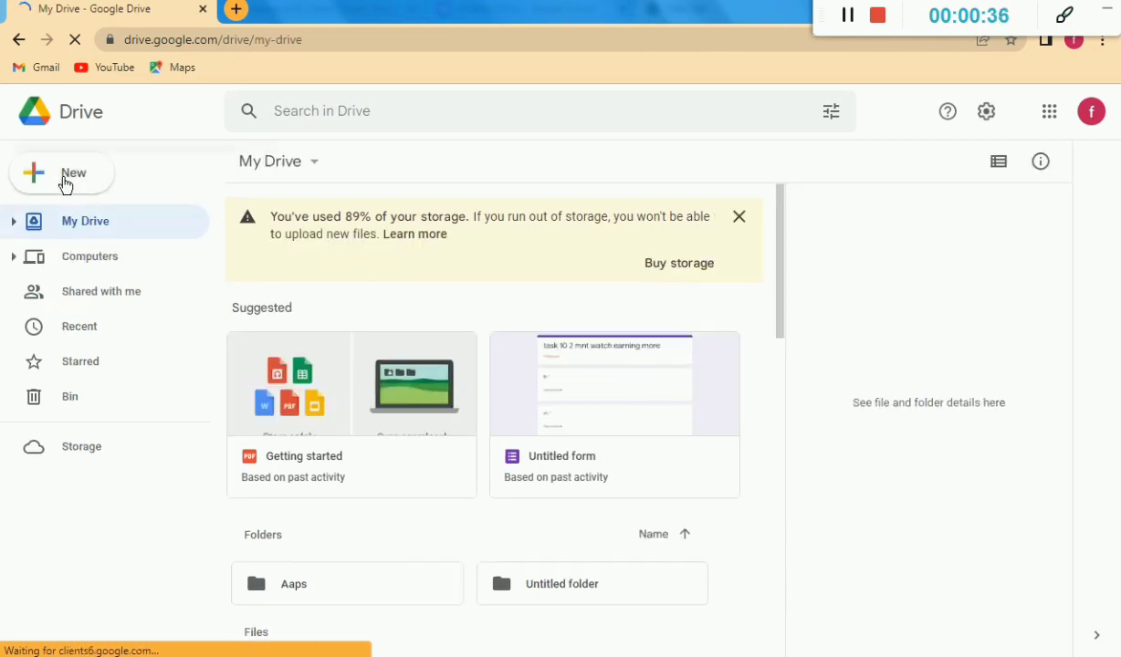
pyautogui.click(65, 183)
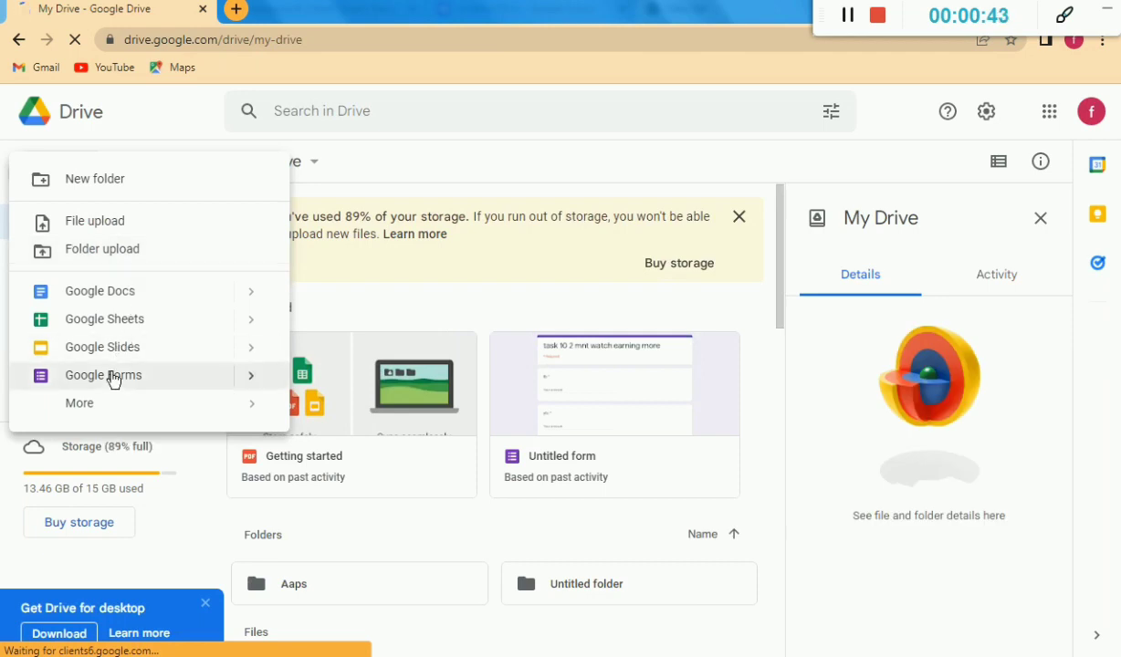
pyautogui.click(253, 385)
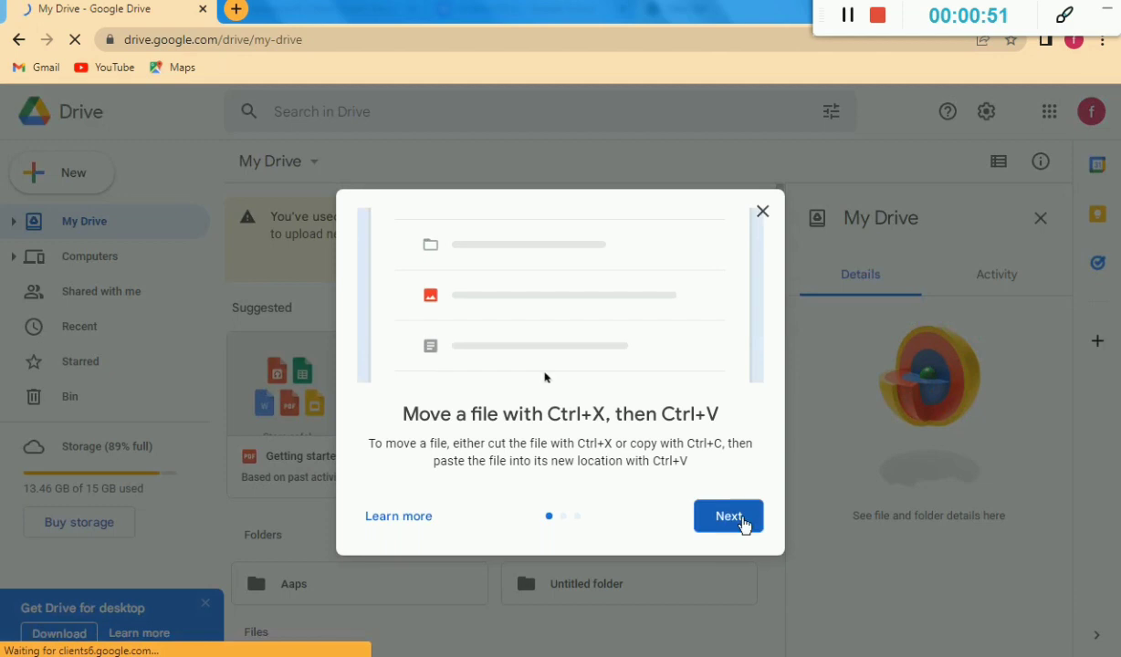
pyautogui.click(744, 521)
pyautogui.click(744, 529)
pyautogui.click(731, 537)
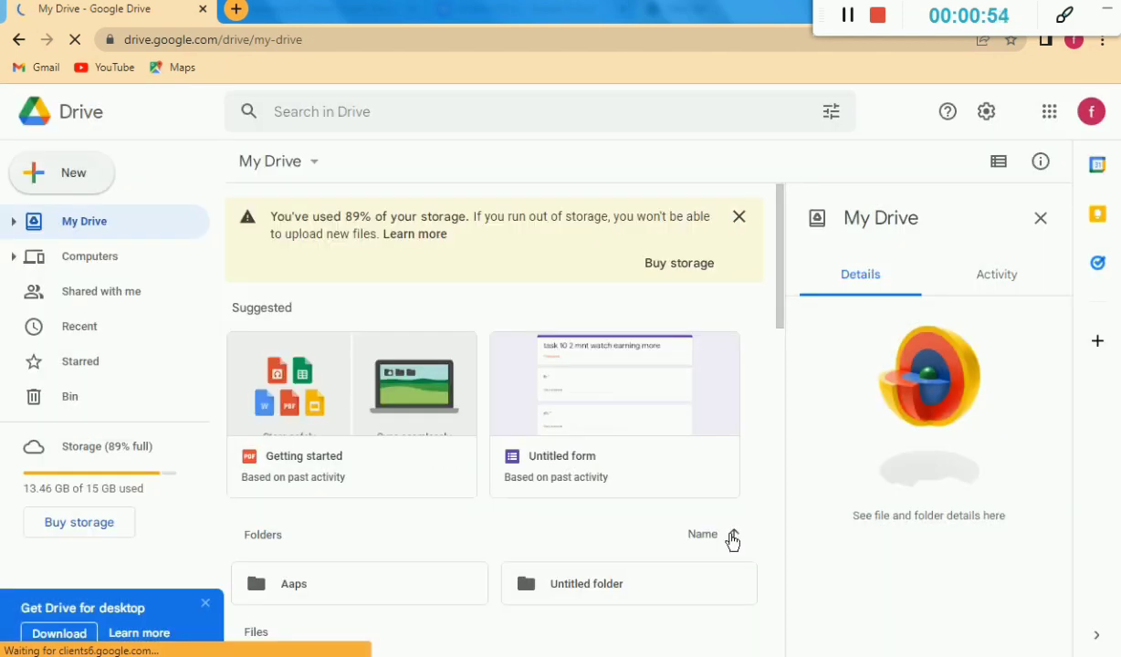
# Start a new Google Form from a template via Drive's New menu.
pyautogui.click(57, 176)
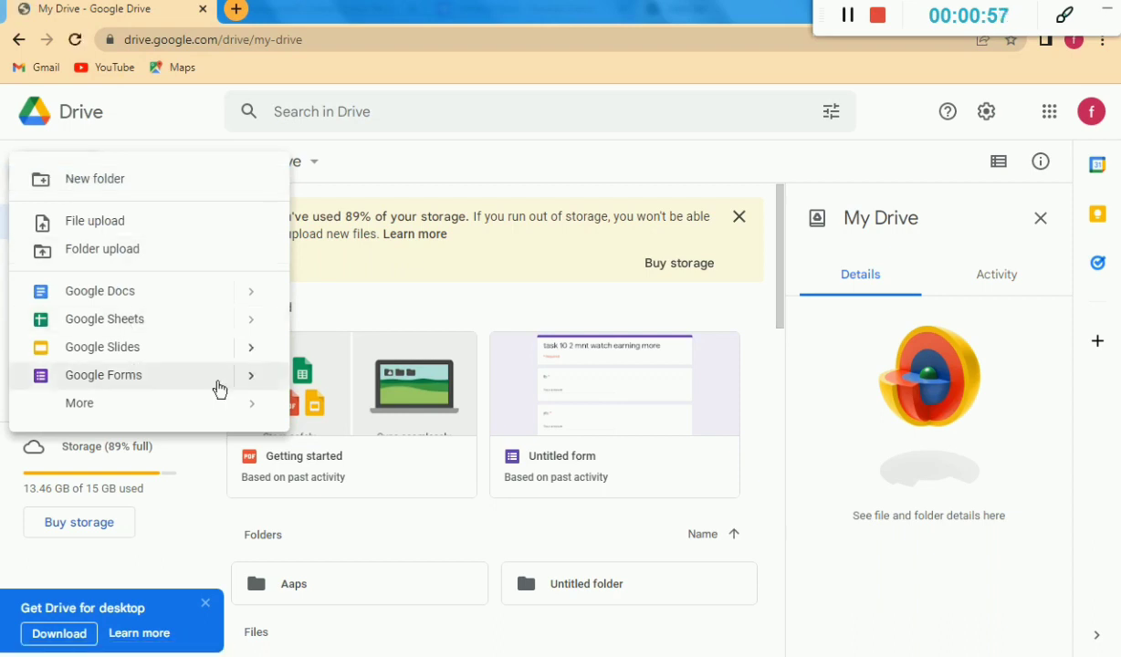
pyautogui.moveTo(257, 383)
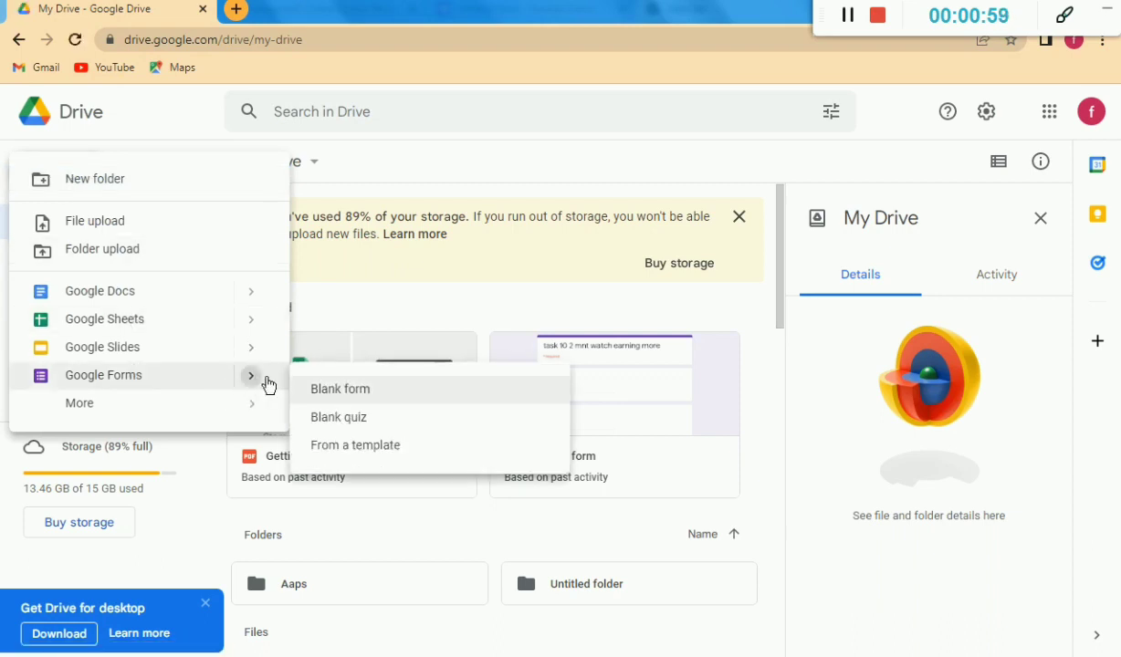
pyautogui.click(356, 447)
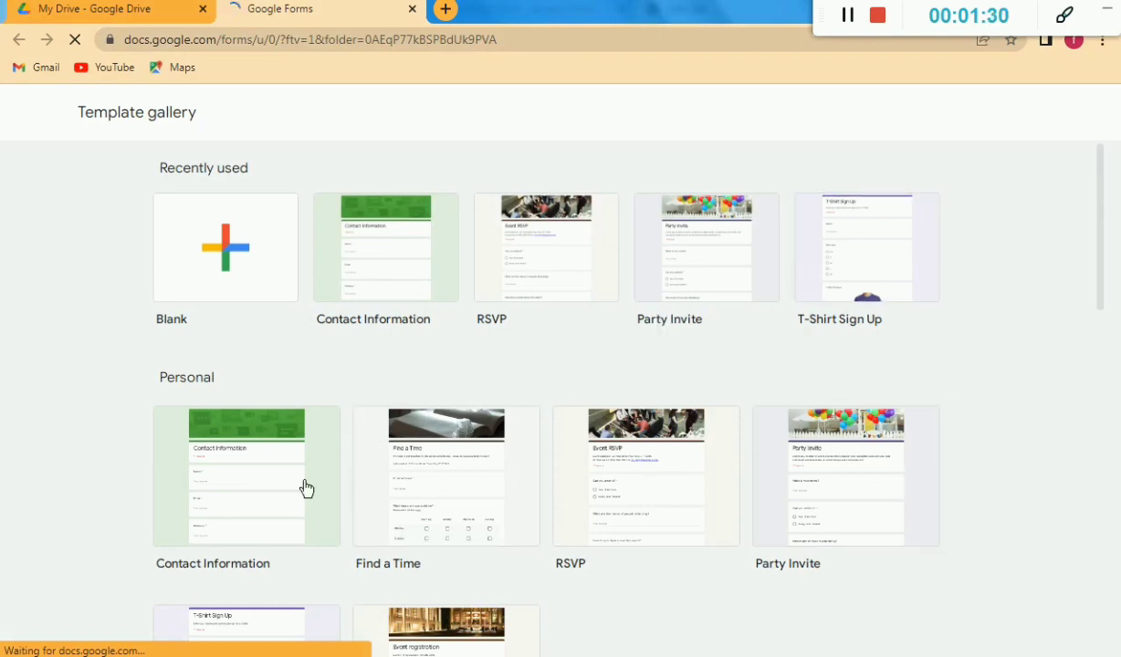
# Browse the template gallery and pick the Contact Information template.
pyautogui.scroll(-2, 392, 411)
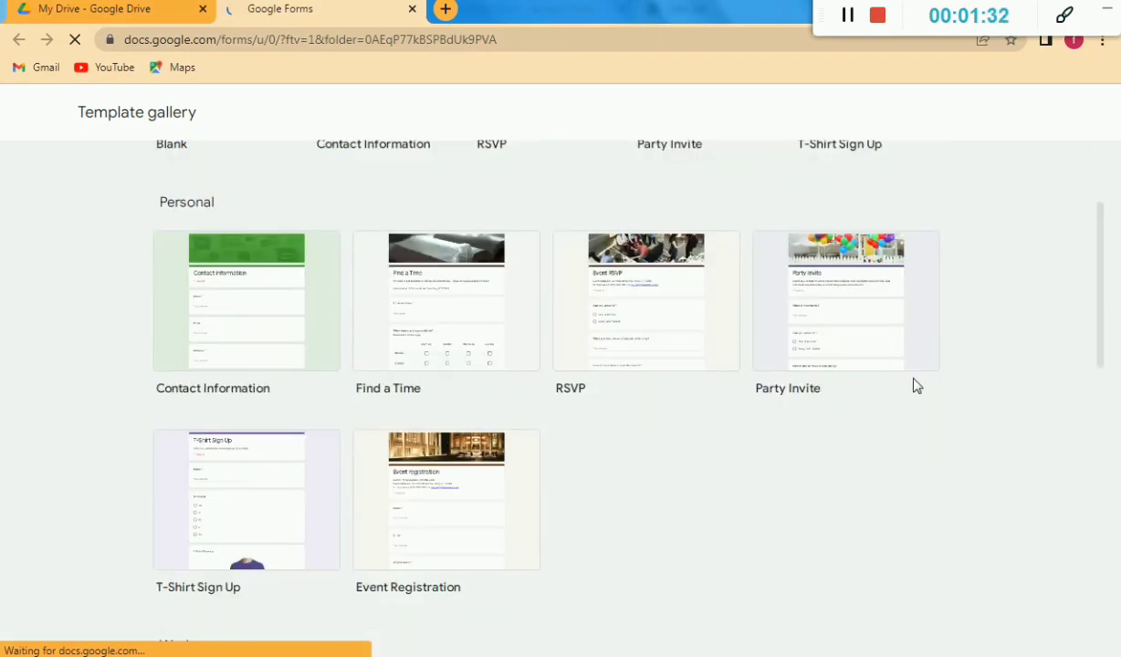
pyautogui.scroll(-1, 919, 431)
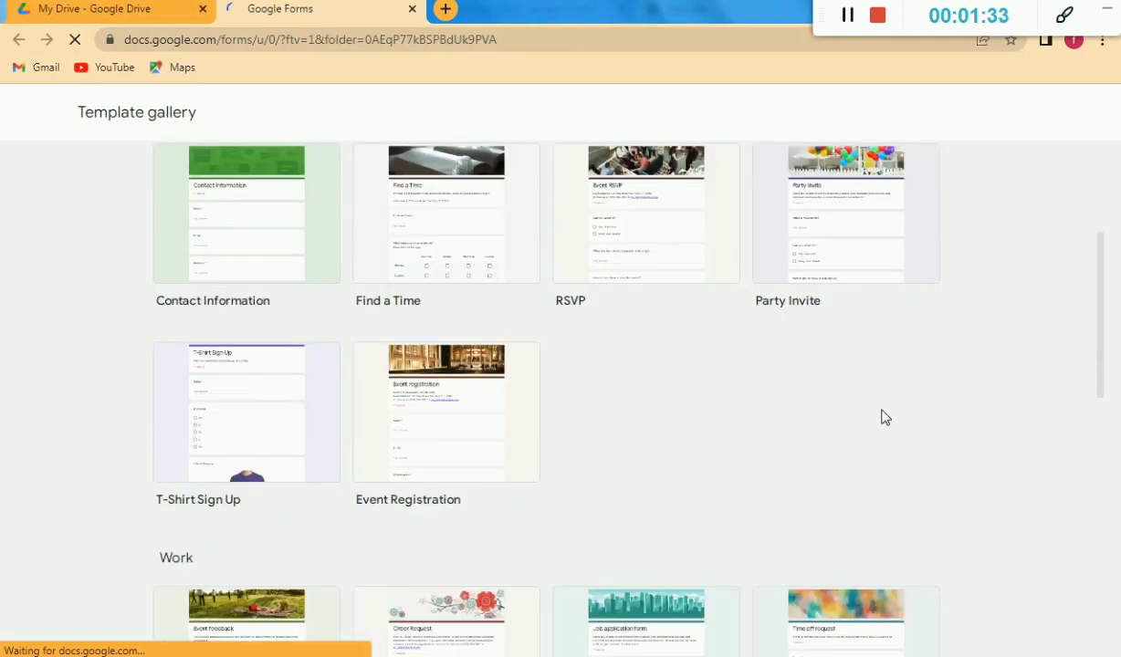
pyautogui.scroll(-4, 620, 387)
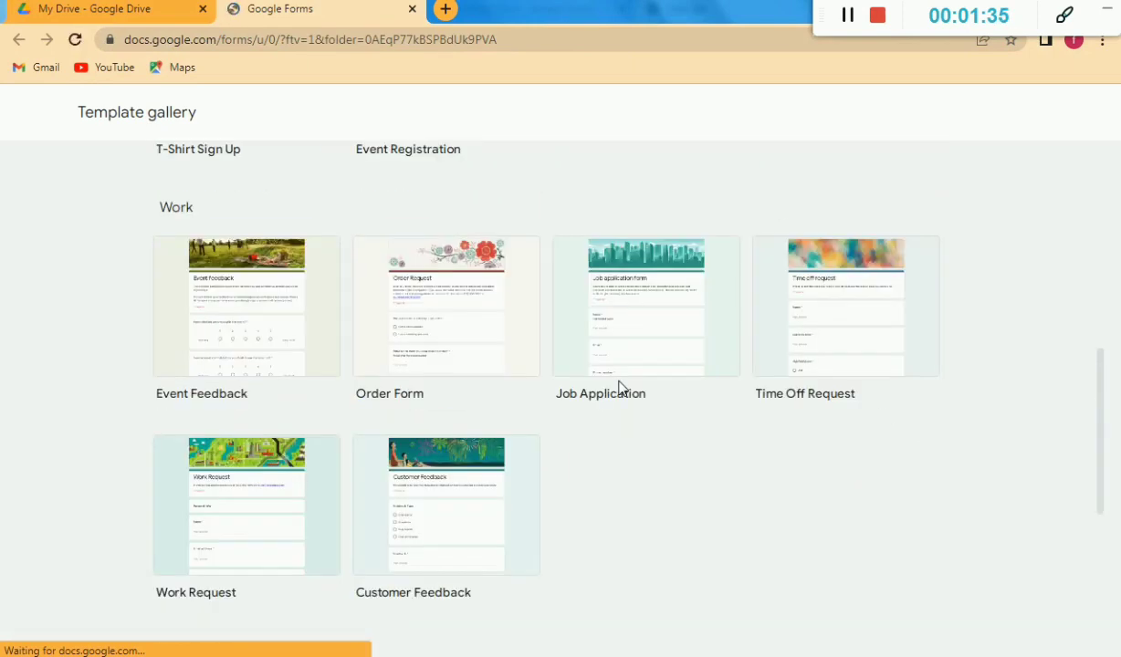
pyautogui.scroll(-3, 620, 387)
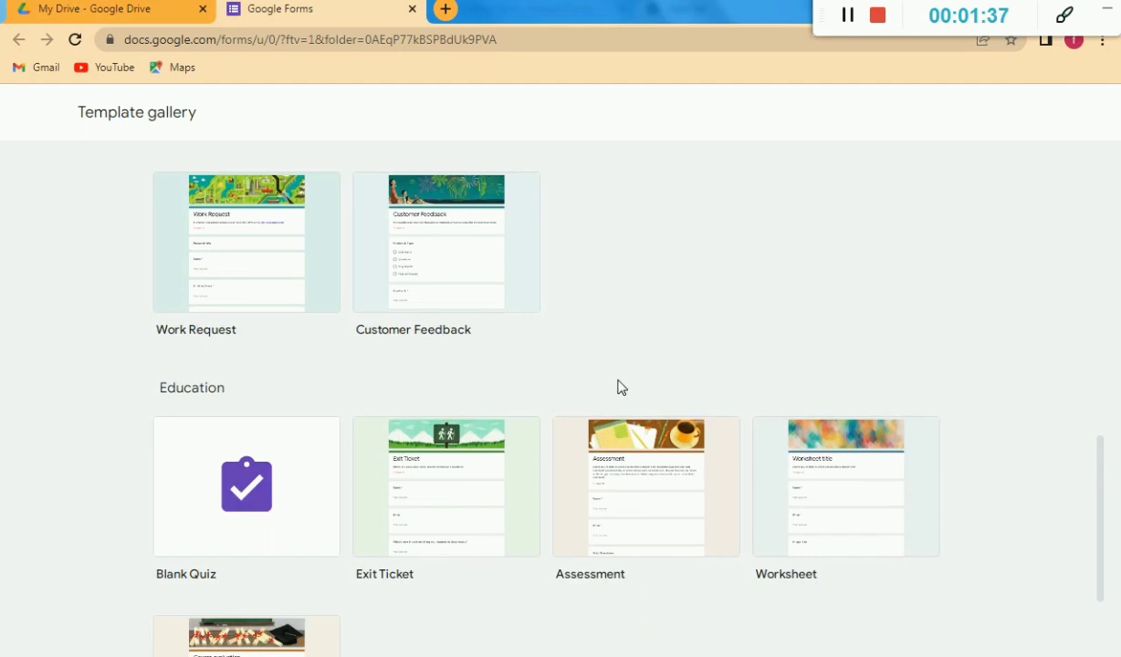
pyautogui.scroll(-2, 619, 387)
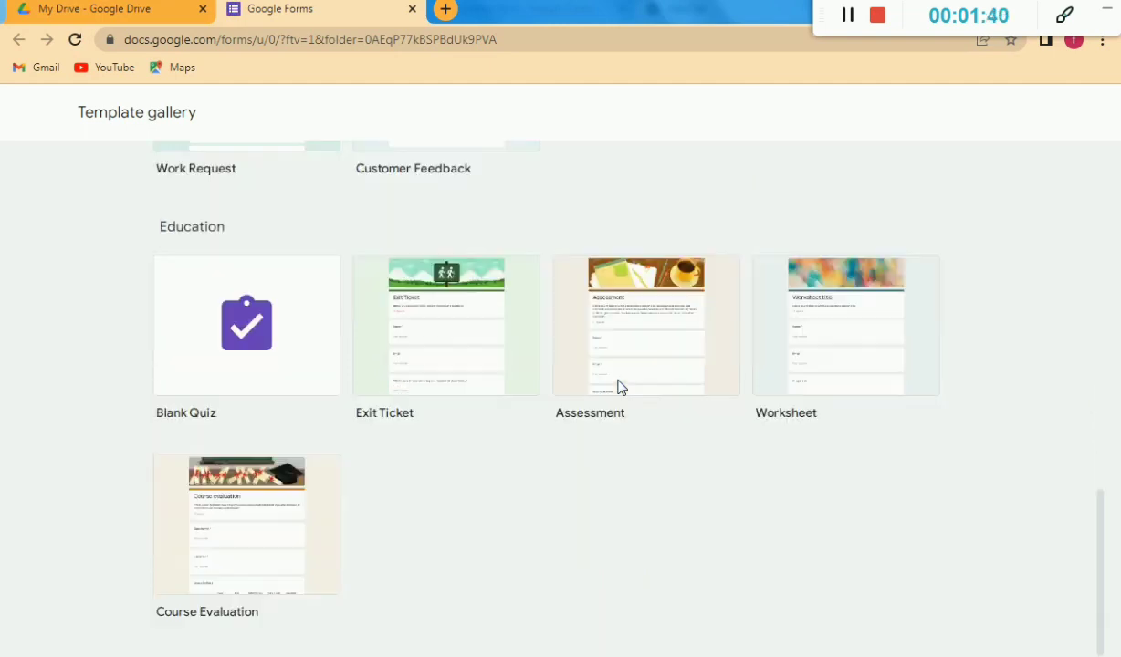
pyautogui.scroll(4, 621, 387)
pyautogui.scroll(7, 620, 387)
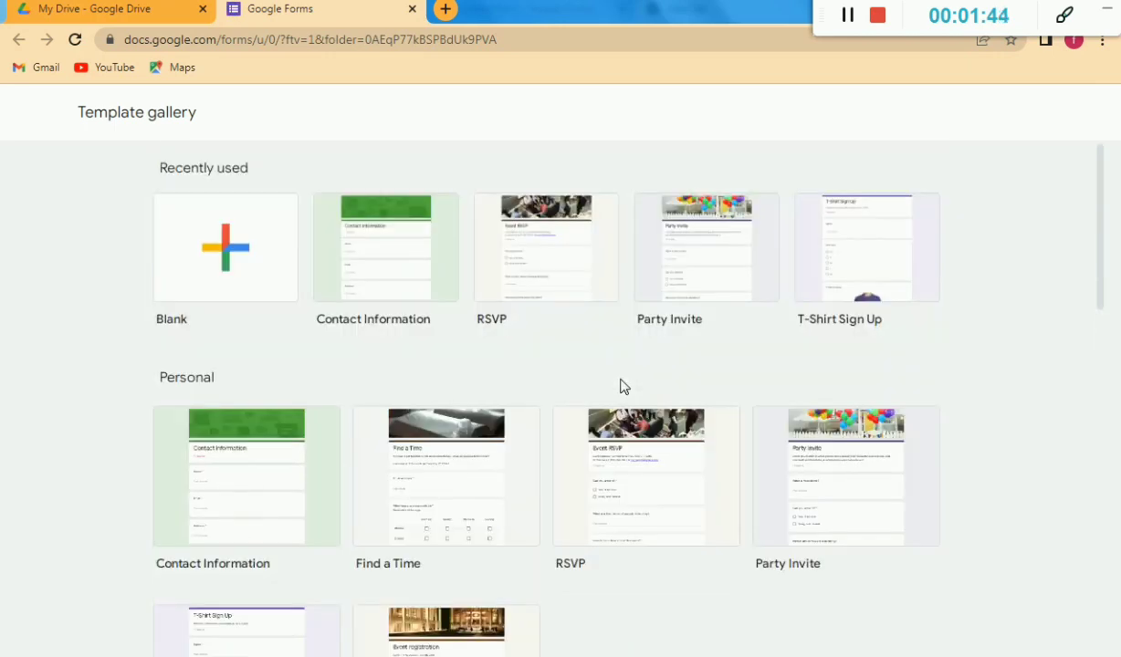
pyautogui.click(371, 265)
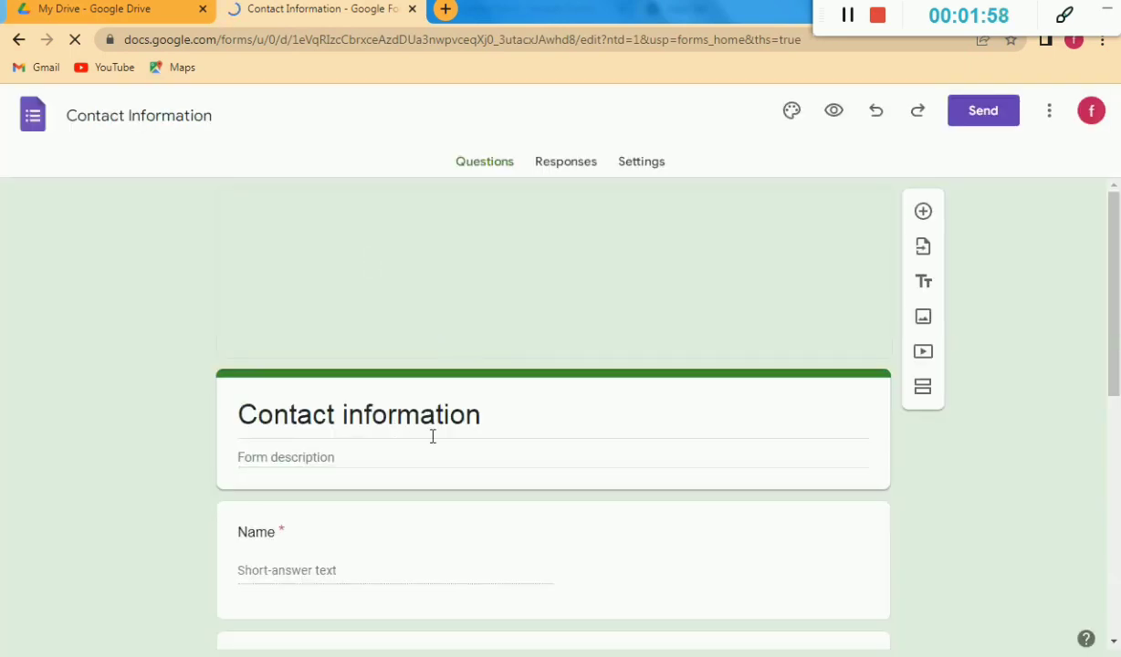
# Retitle the first question from Name to 'tech tc', keeping it a required short answer.
pyautogui.scroll(-2, 433, 436)
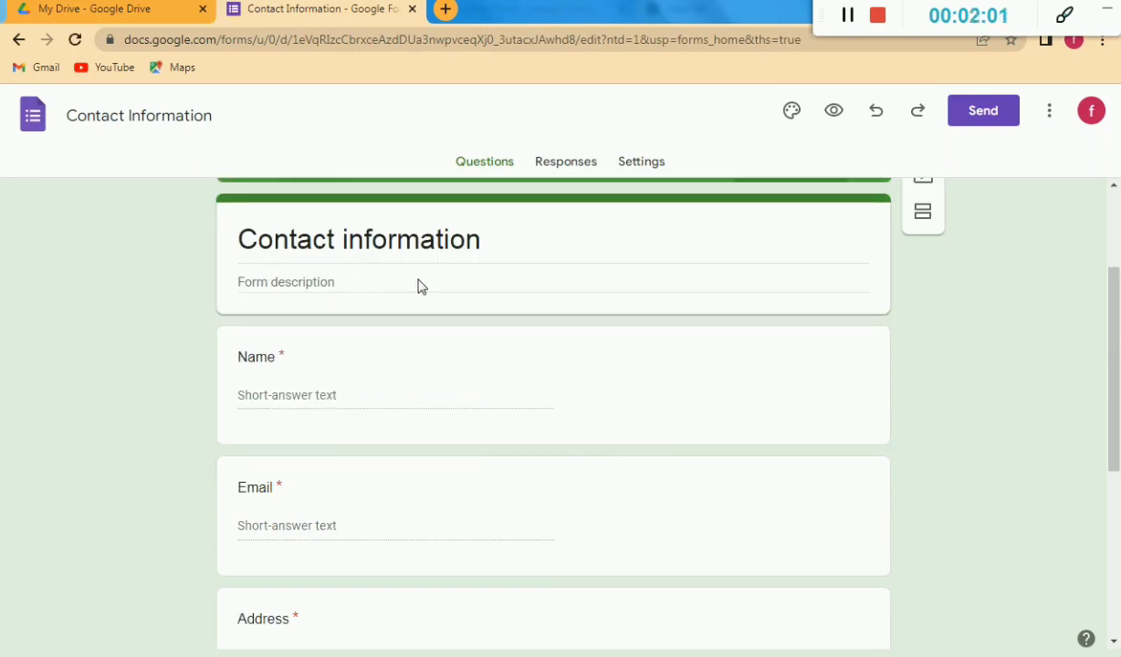
pyautogui.click(325, 388)
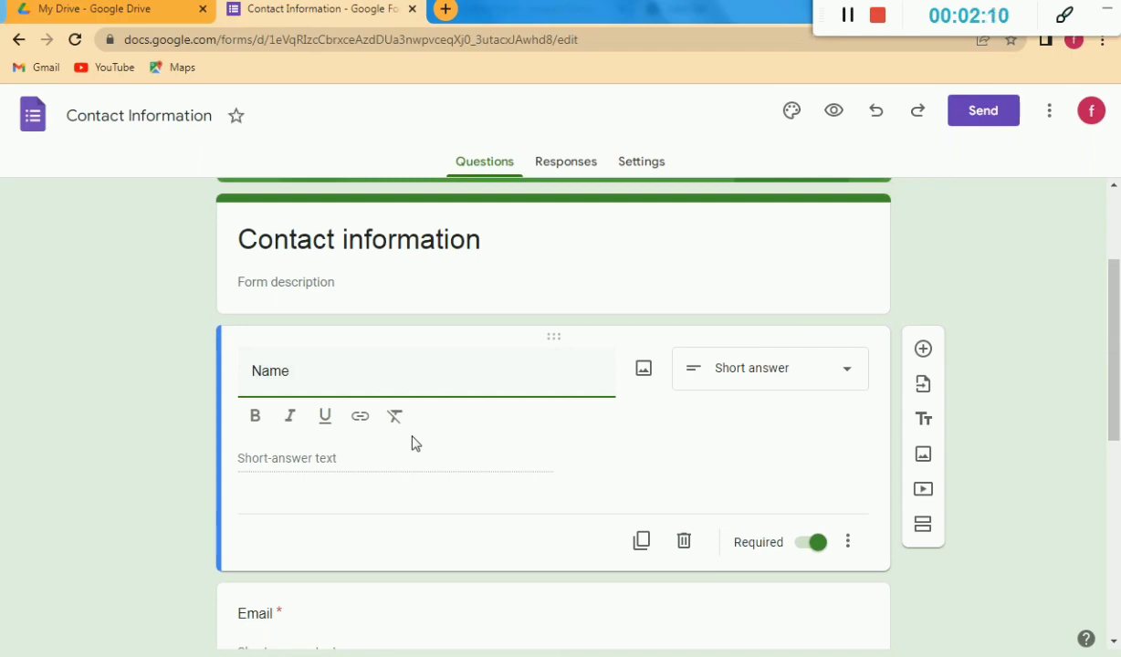
pyautogui.write('con')
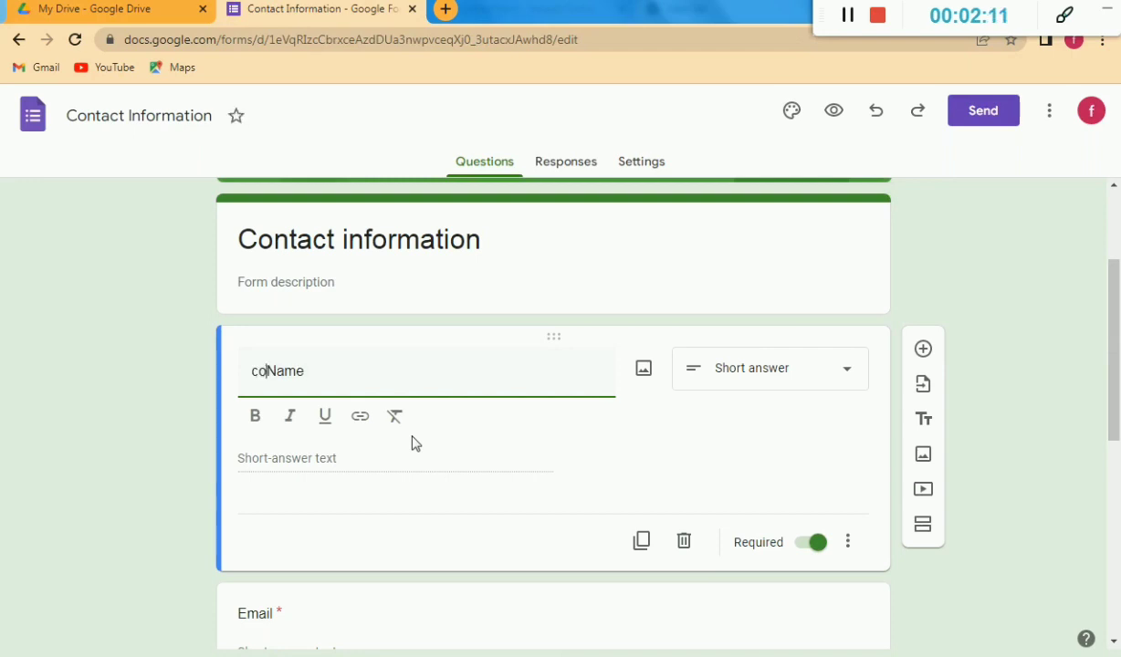
pyautogui.press('BackSpace')
pyautogui.press('BackSpace')
pyautogui.press('BackSpace')
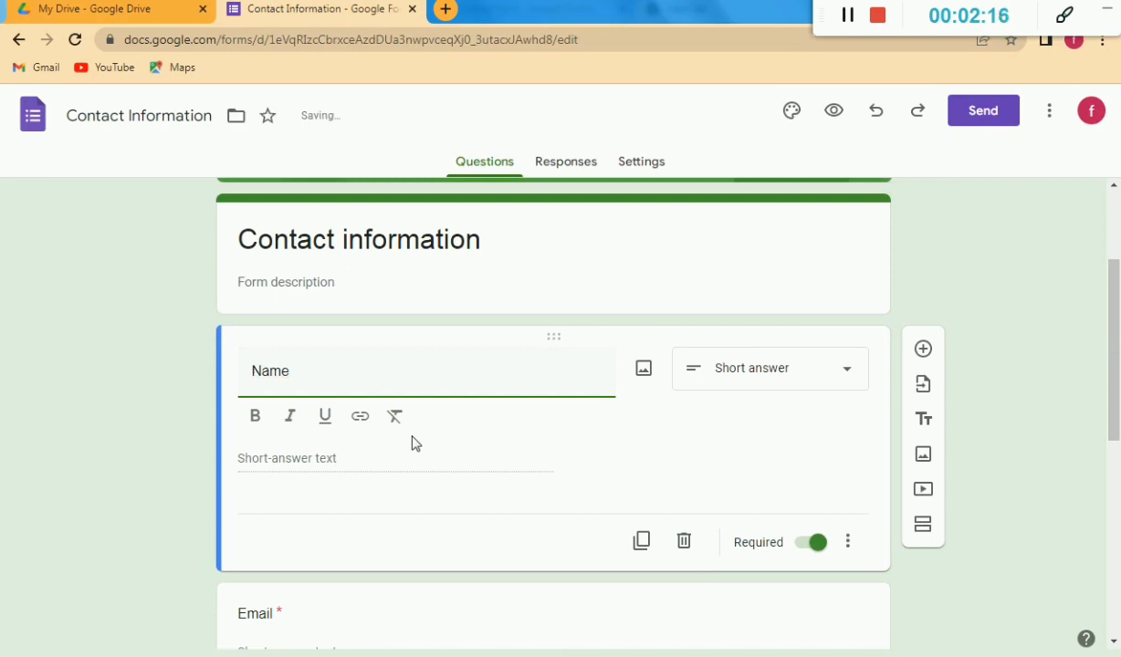
pyautogui.rightClick(304, 385)
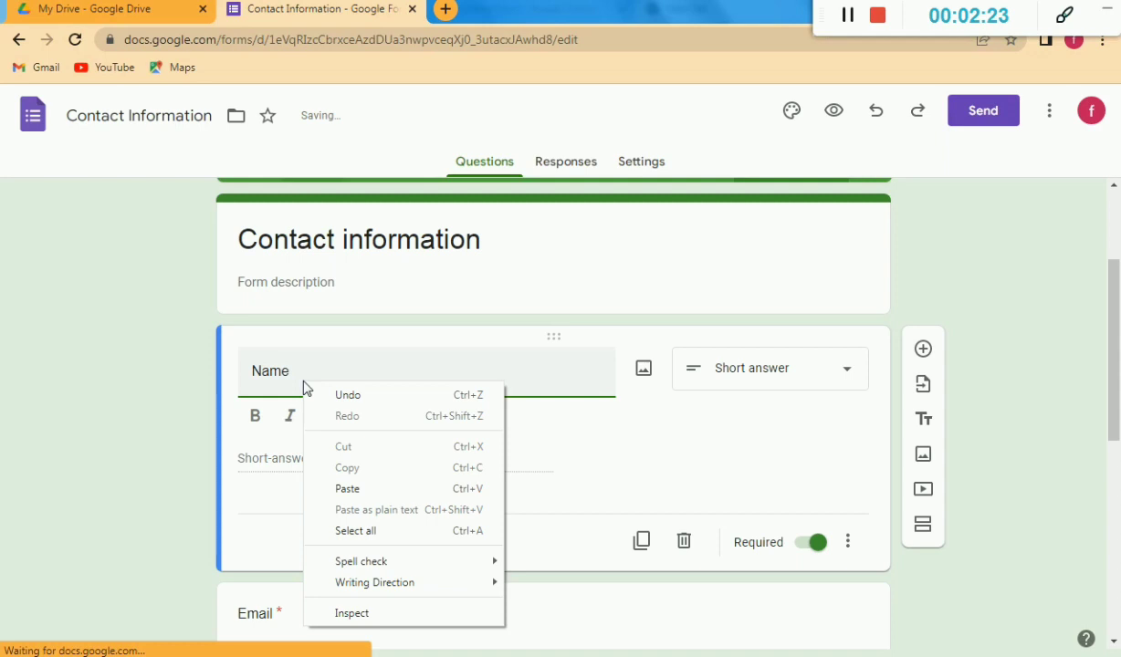
pyautogui.click(365, 398)
pyautogui.write('con')
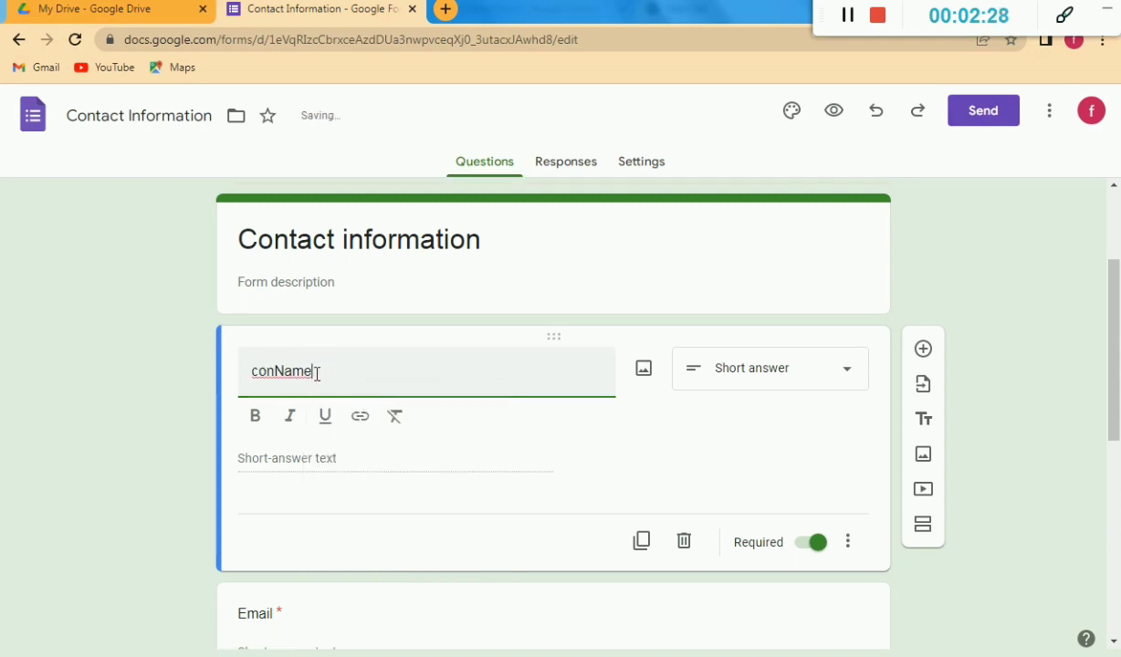
pyautogui.press('BackSpace')
pyautogui.press('BackSpace')
pyautogui.press('BackSpace')
pyautogui.press('BackSpace')
pyautogui.press('BackSpace')
pyautogui.press('BackSpace')
pyautogui.press('BackSpace')
pyautogui.write('tech tc')
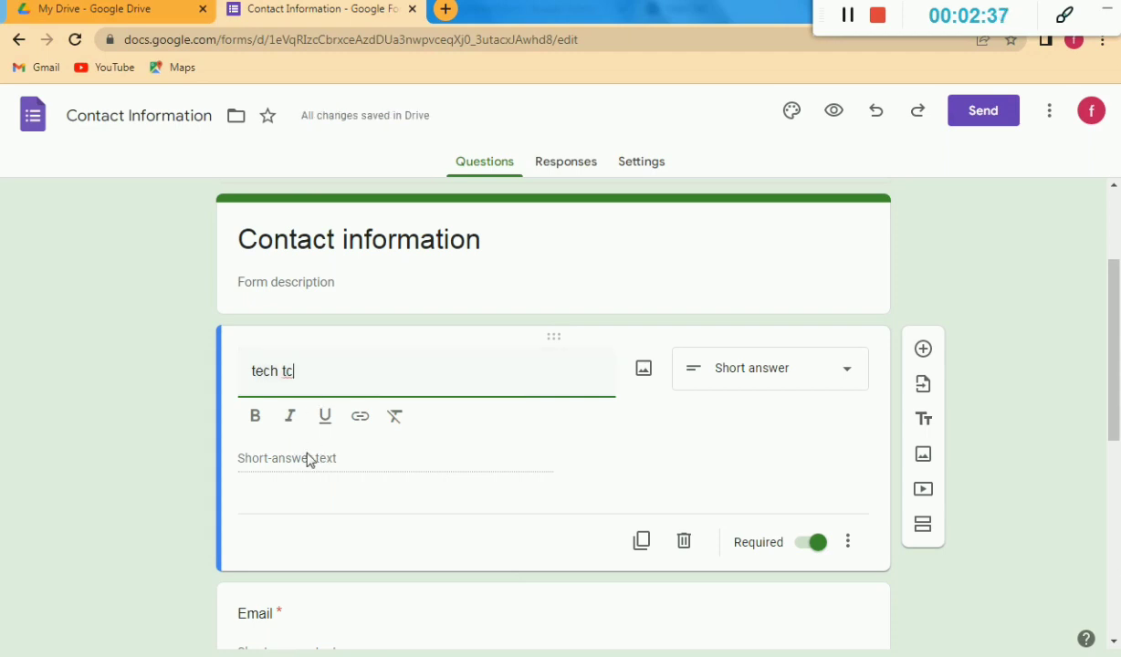
pyautogui.scroll(-3, 309, 460)
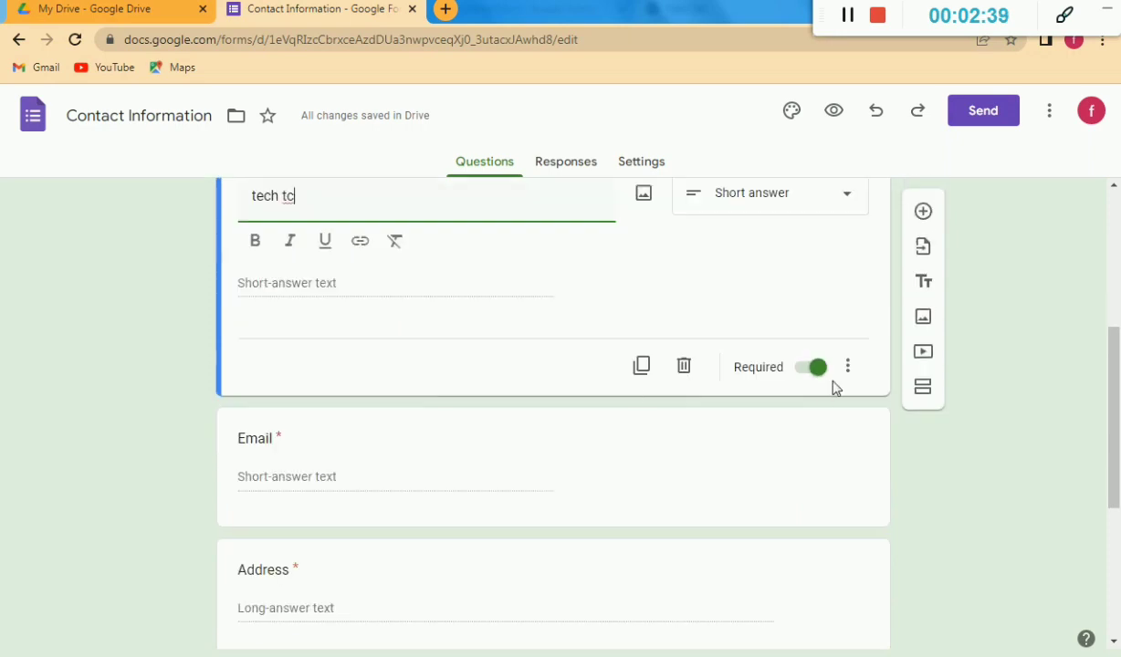
pyautogui.scroll(1, 747, 391)
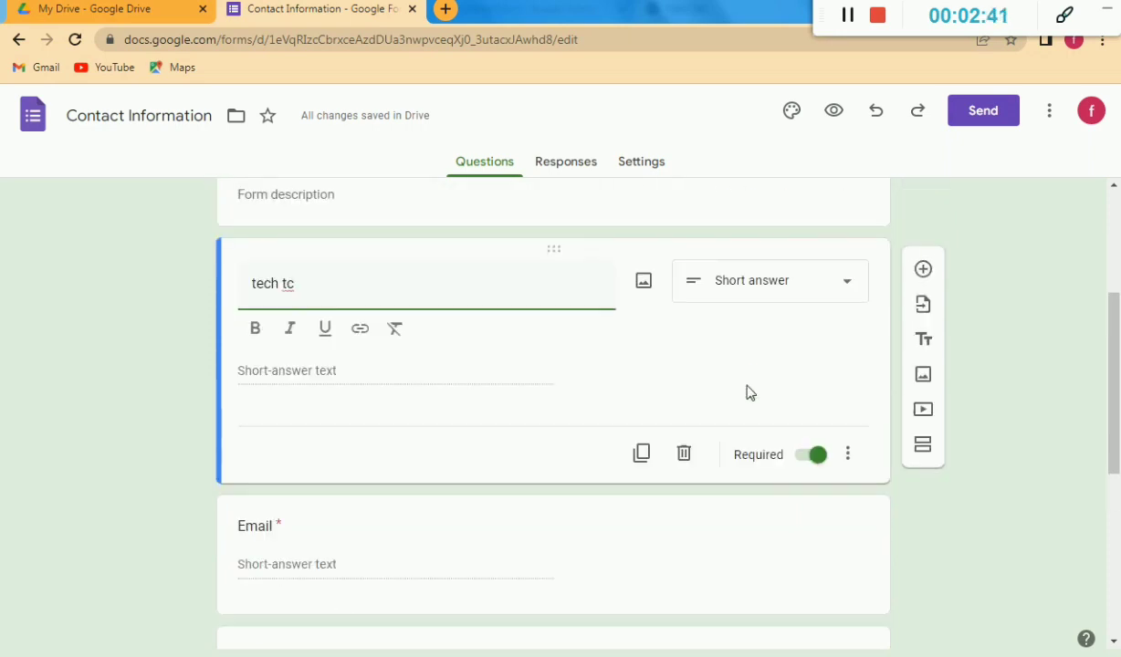
pyautogui.click(847, 289)
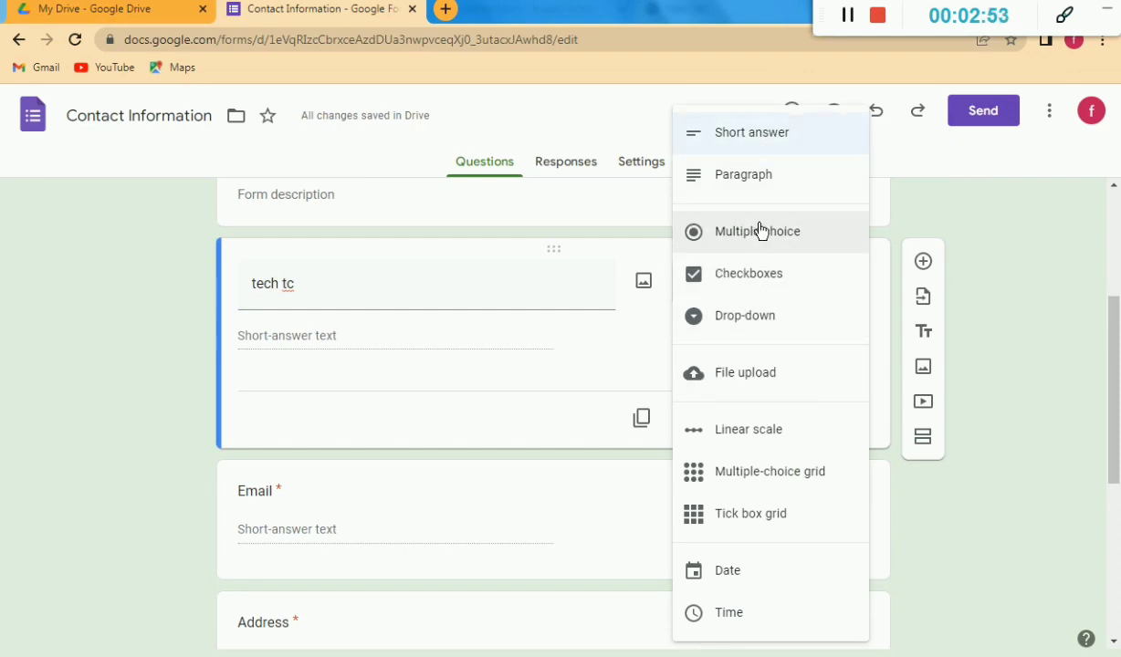
pyautogui.click(760, 185)
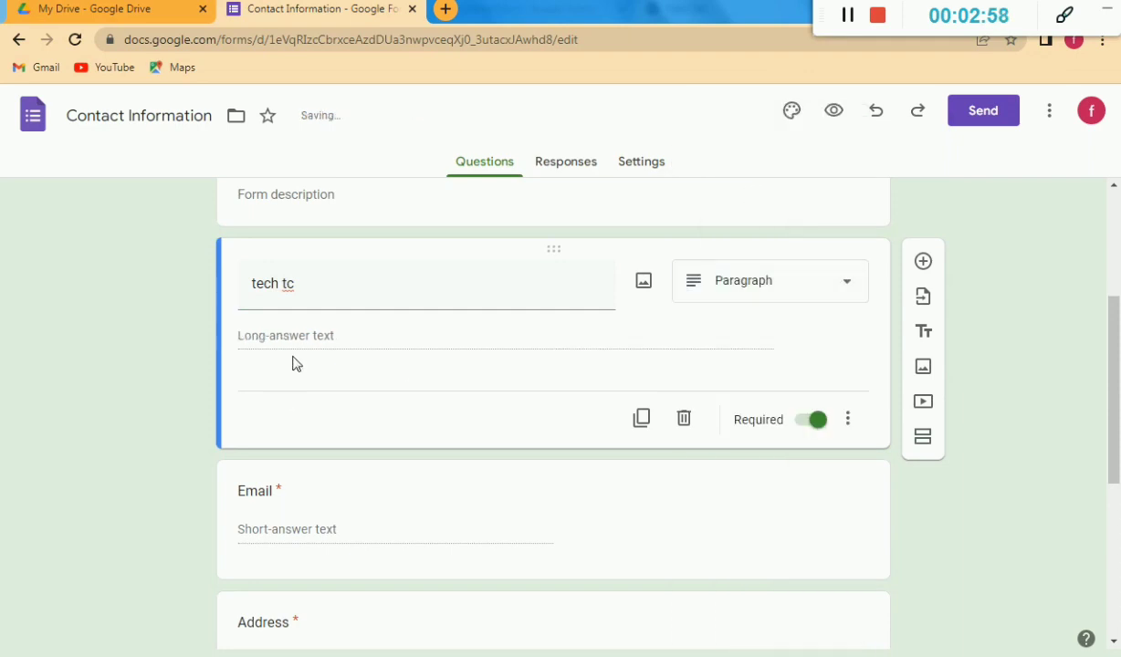
pyautogui.click(831, 283)
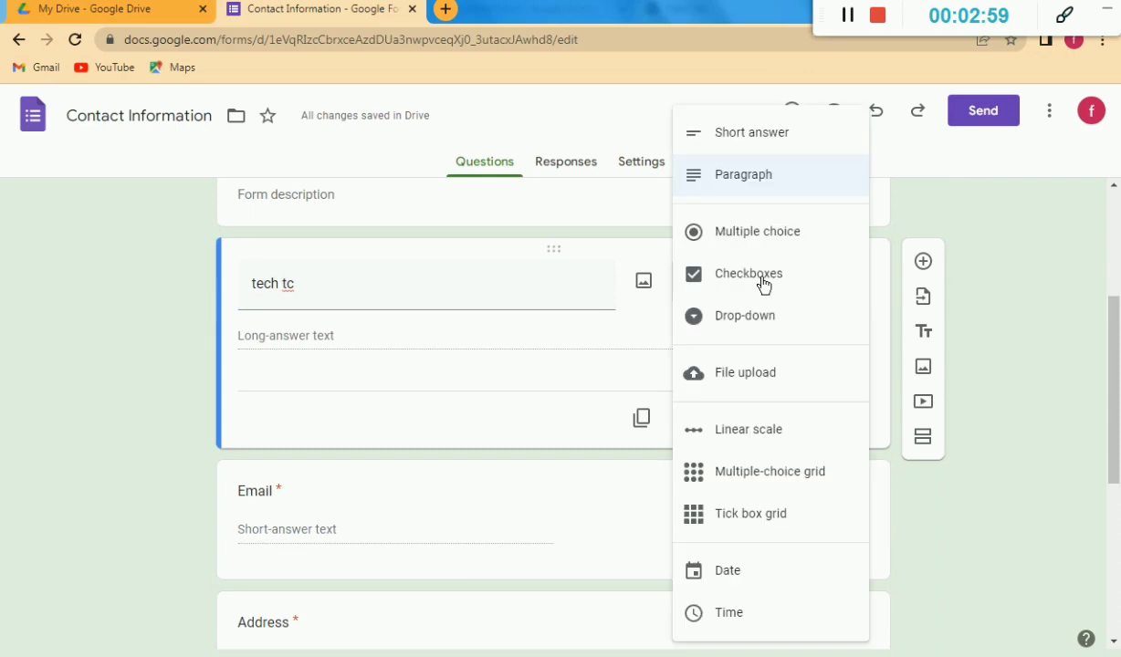
pyautogui.click(724, 225)
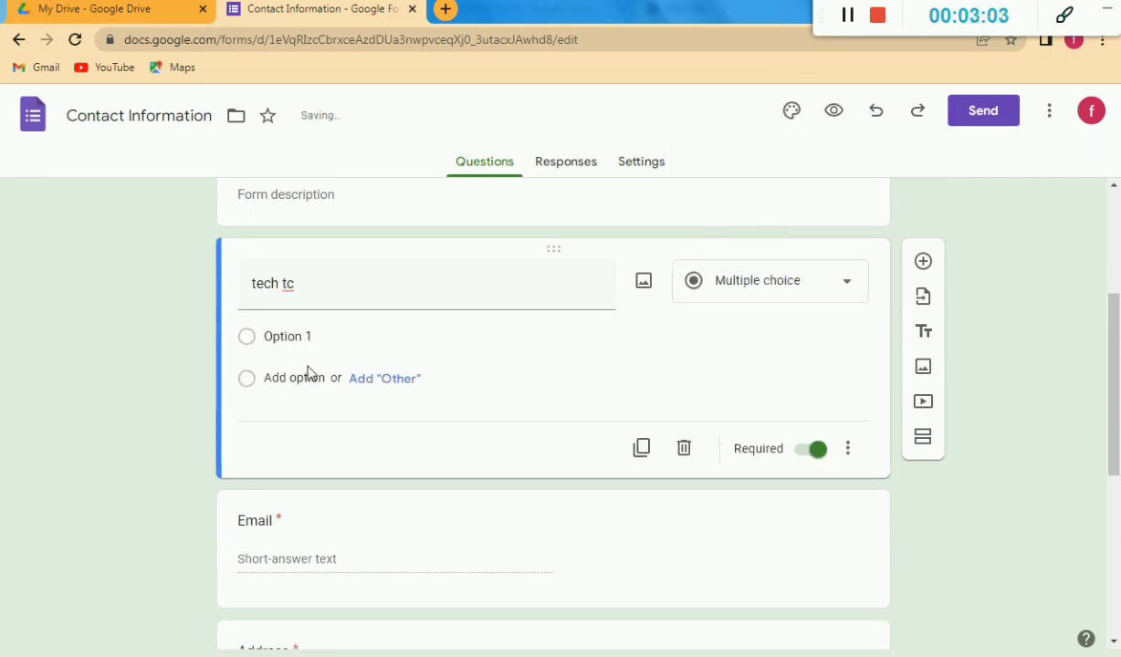
pyautogui.click(249, 383)
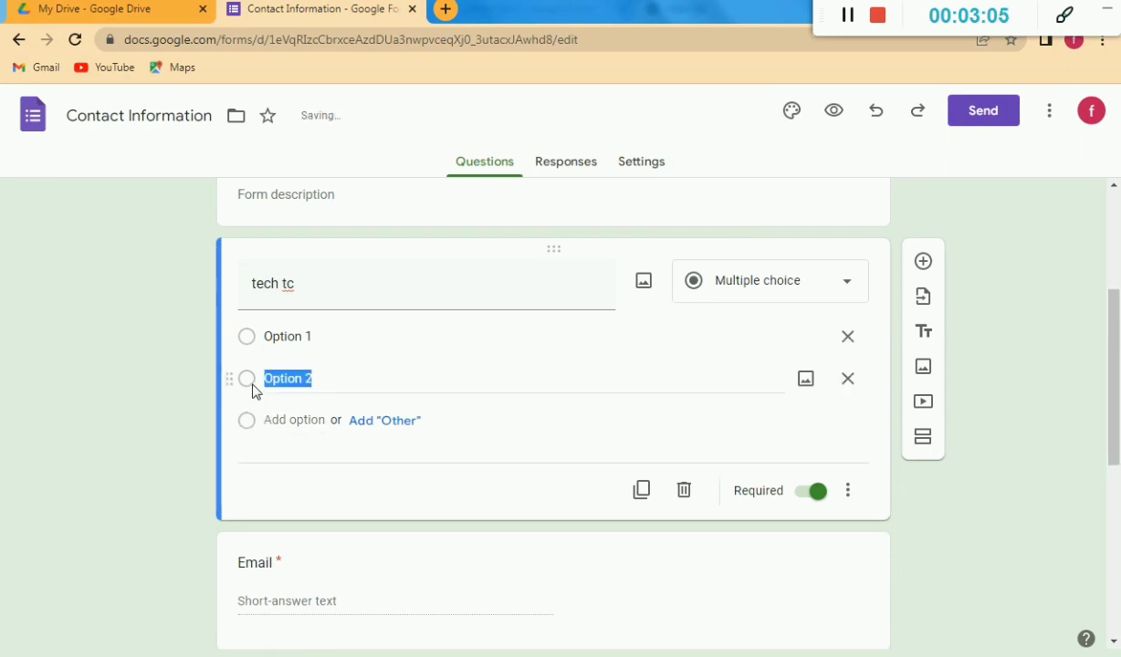
pyautogui.click(251, 421)
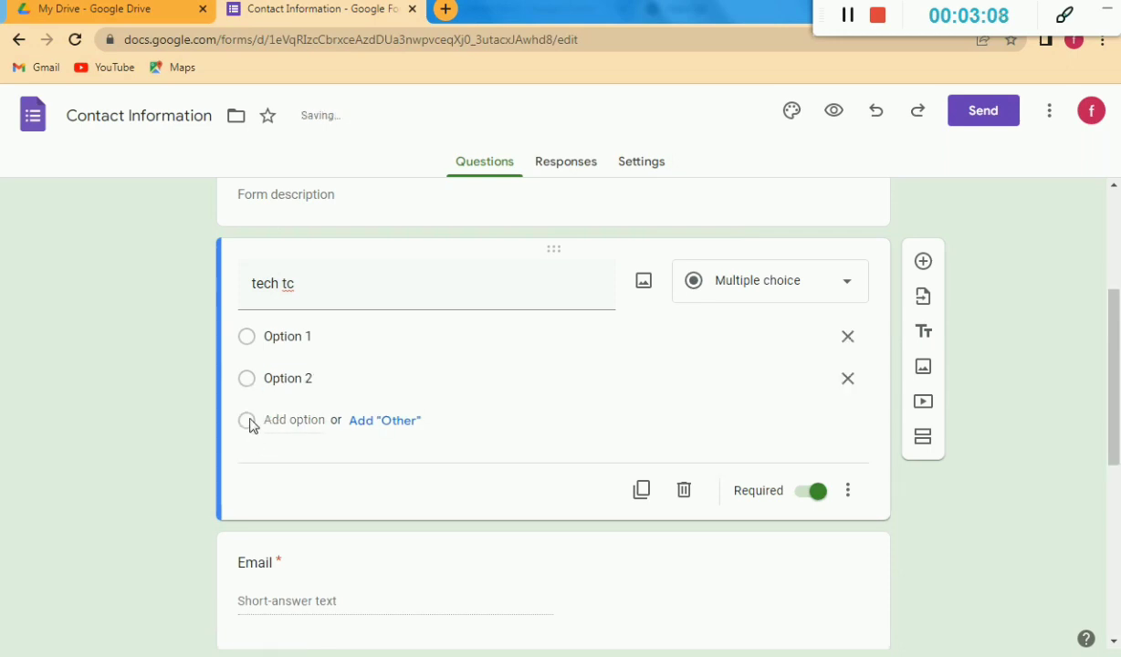
pyautogui.click(838, 280)
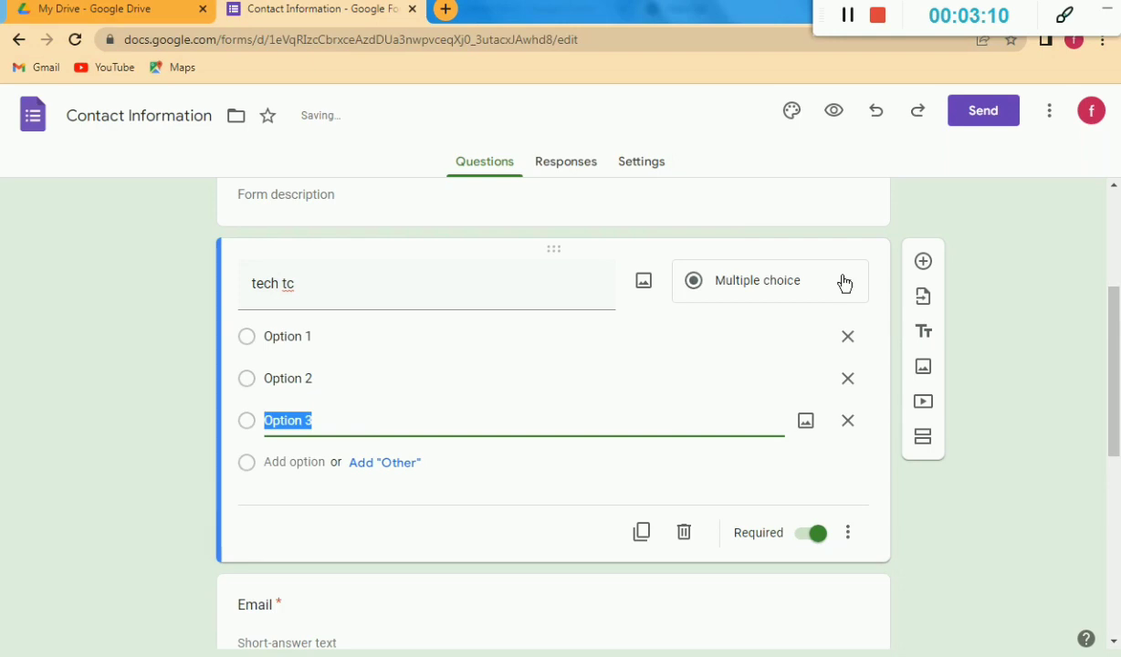
pyautogui.click(722, 316)
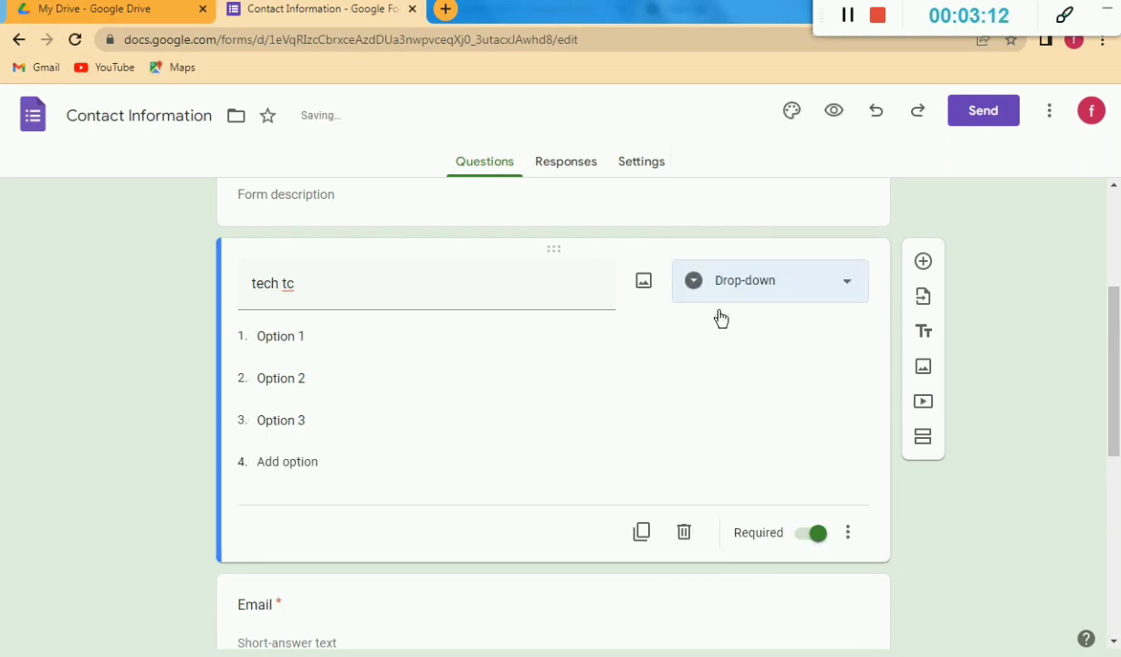
pyautogui.click(840, 282)
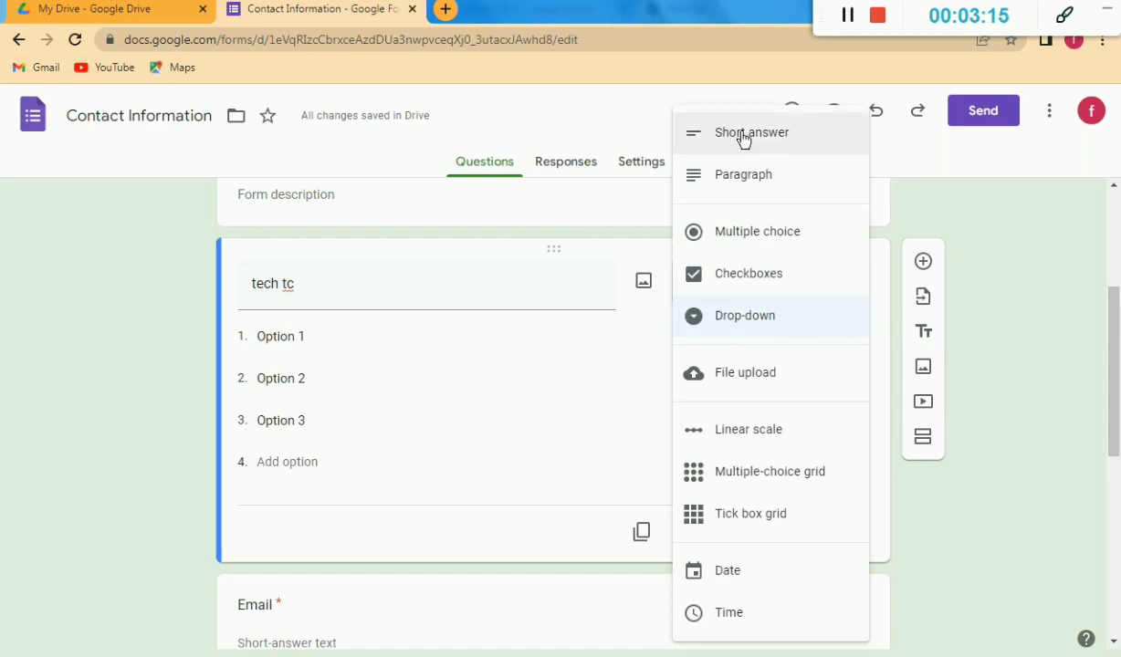
pyautogui.click(479, 455)
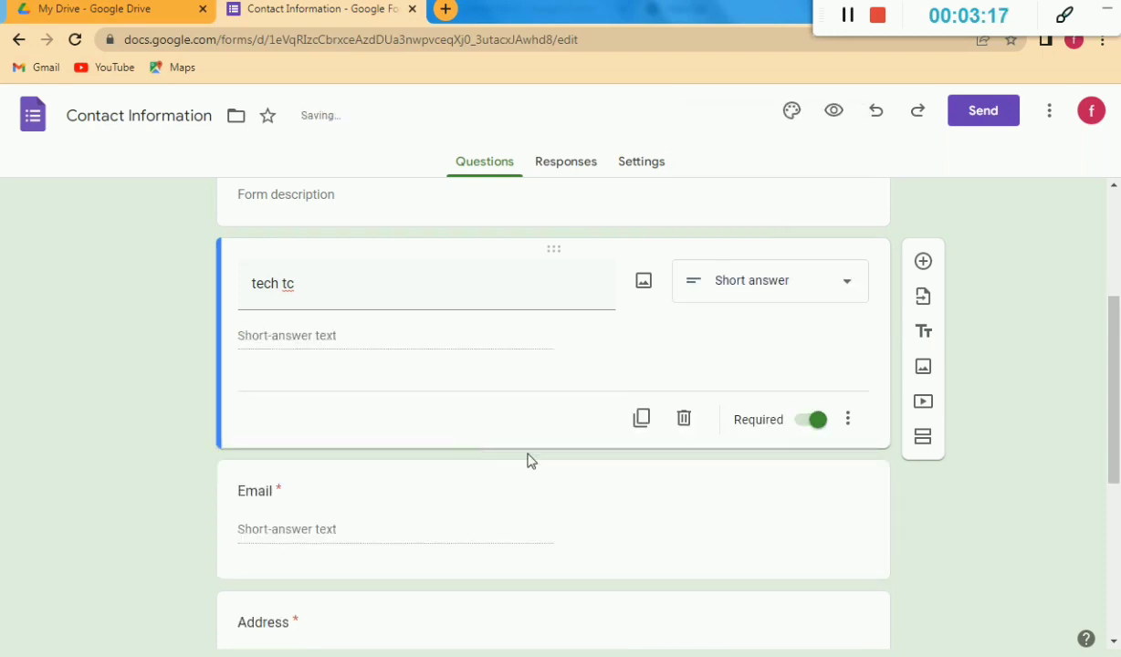
pyautogui.scroll(-1, 527, 460)
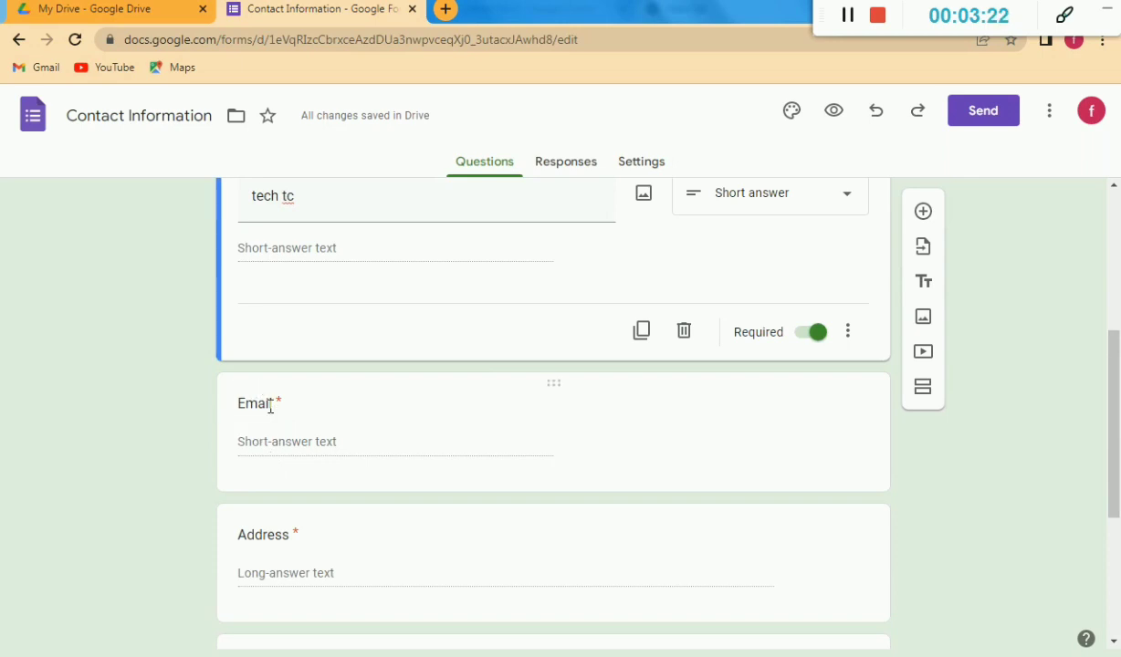
pyautogui.scroll(-2, 283, 412)
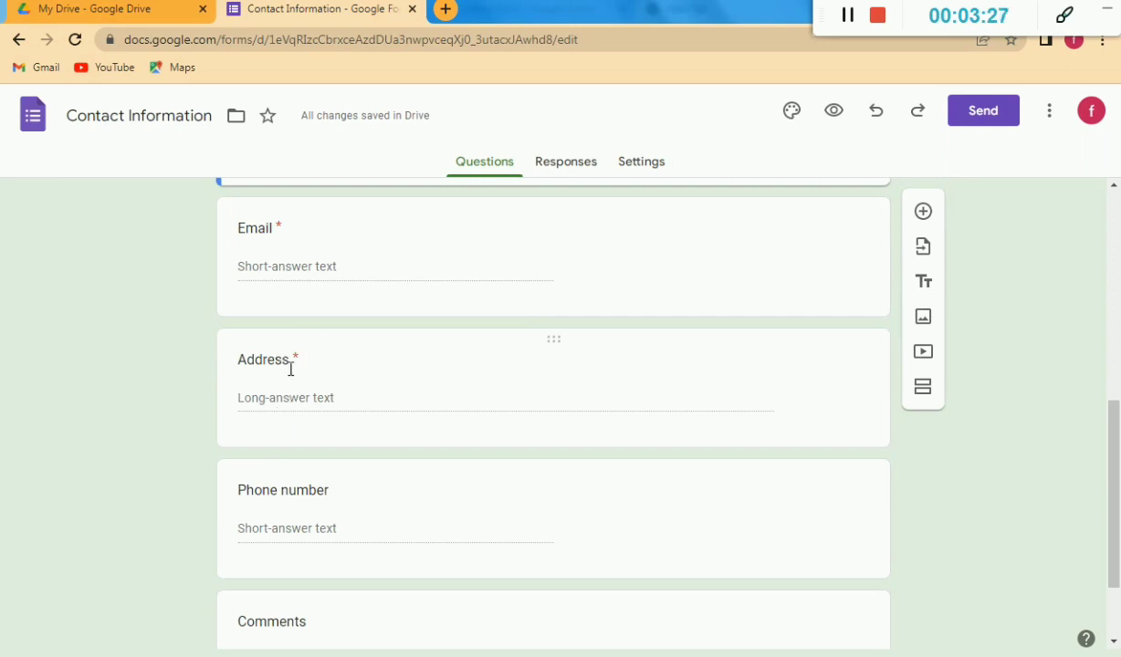
pyautogui.scroll(-2, 307, 400)
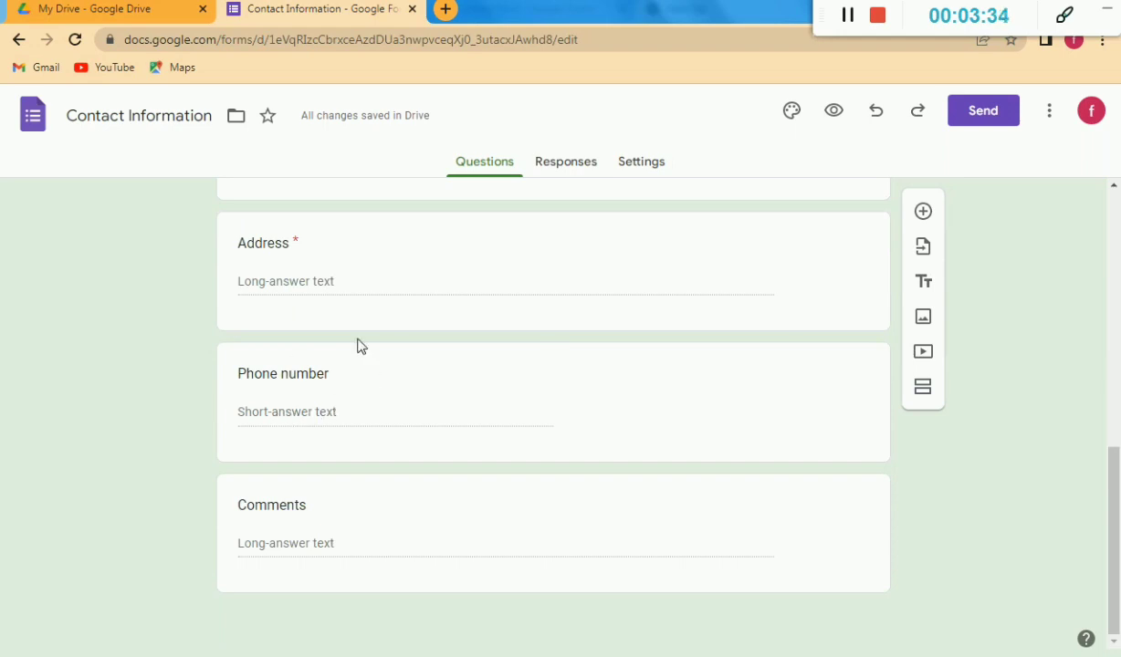
pyautogui.rightClick(423, 427)
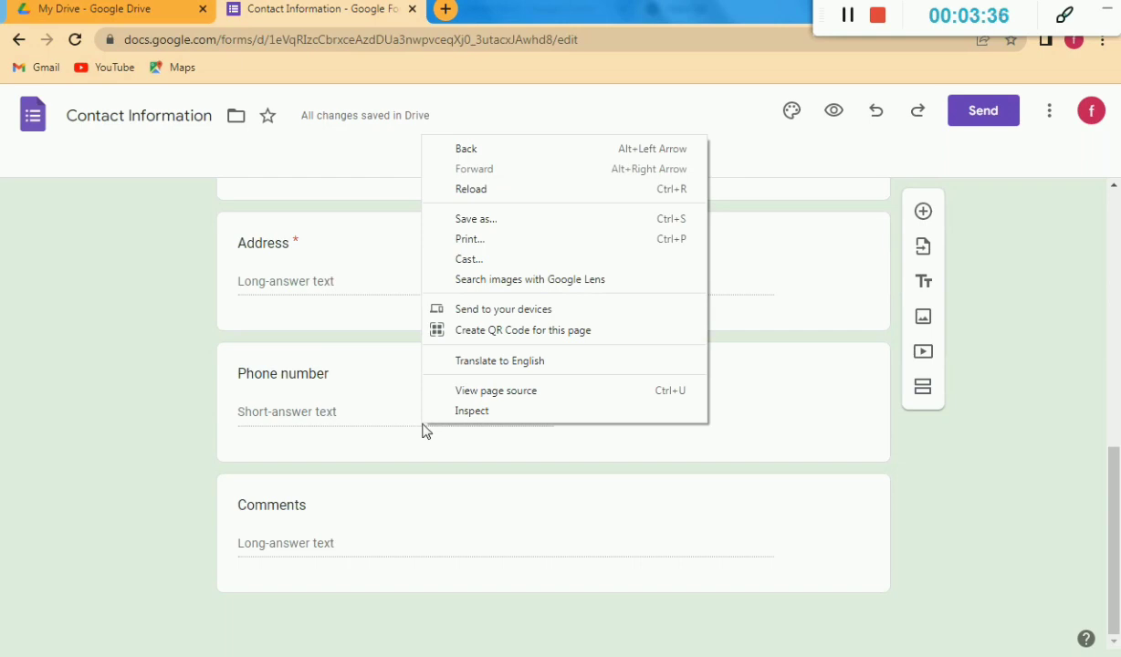
pyautogui.click(691, 465)
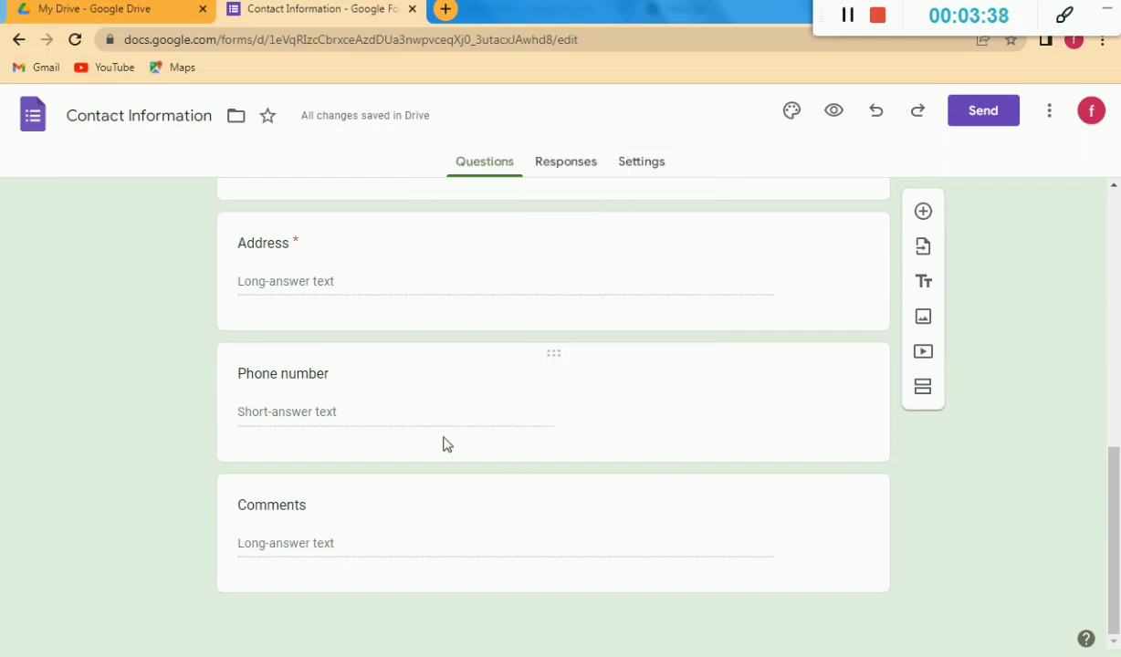
# Switch on Required for the Phone number question.
pyautogui.click(483, 411)
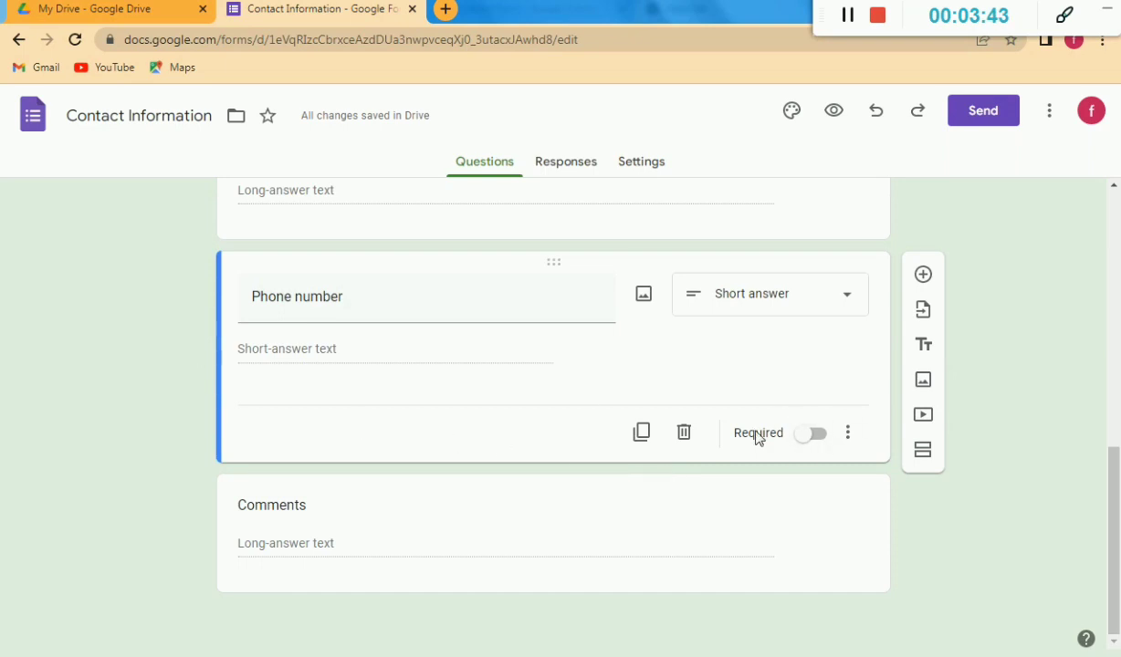
pyautogui.press('F12')
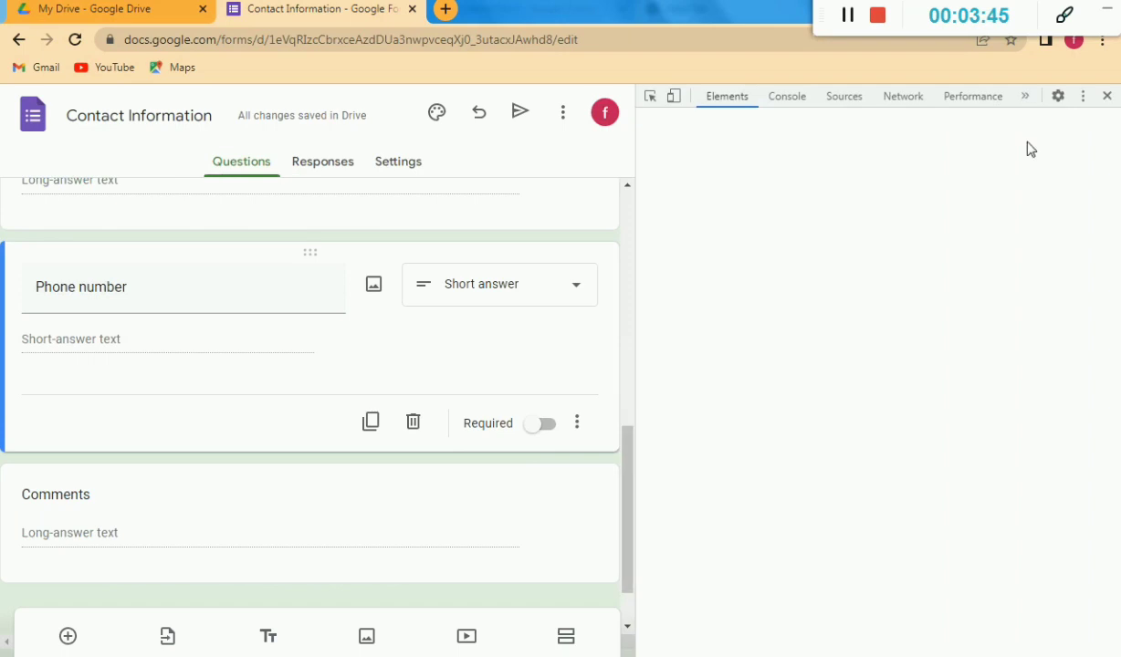
pyautogui.click(1106, 95)
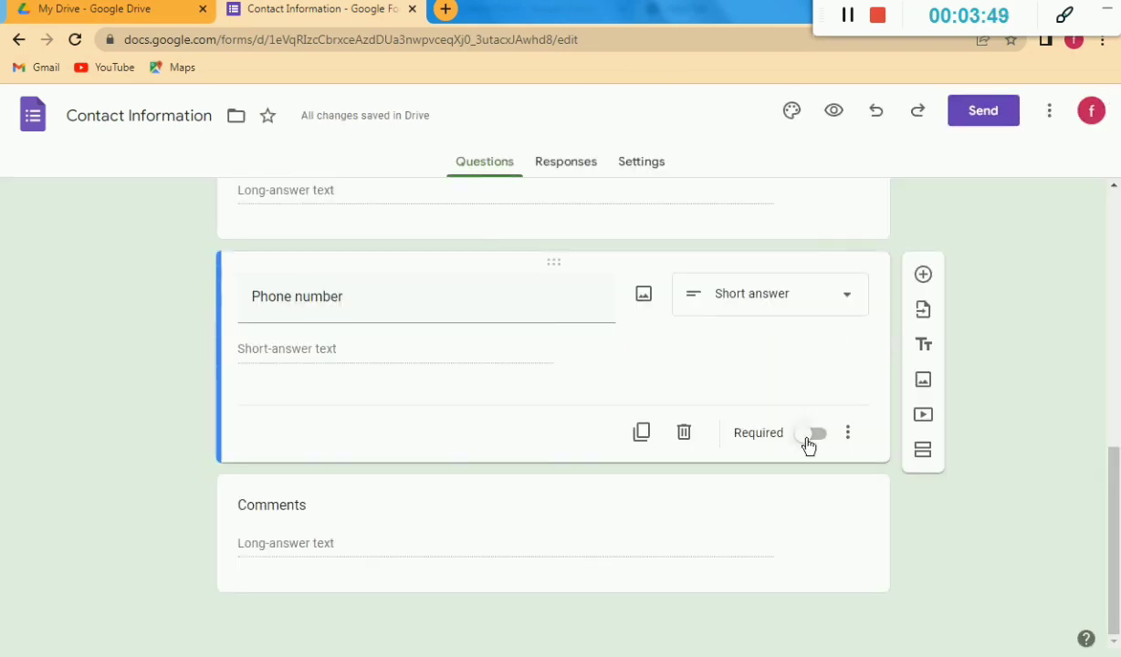
pyautogui.click(807, 443)
# Leave the Comments paragraph question optional, with Required switched off.
pyautogui.click(387, 530)
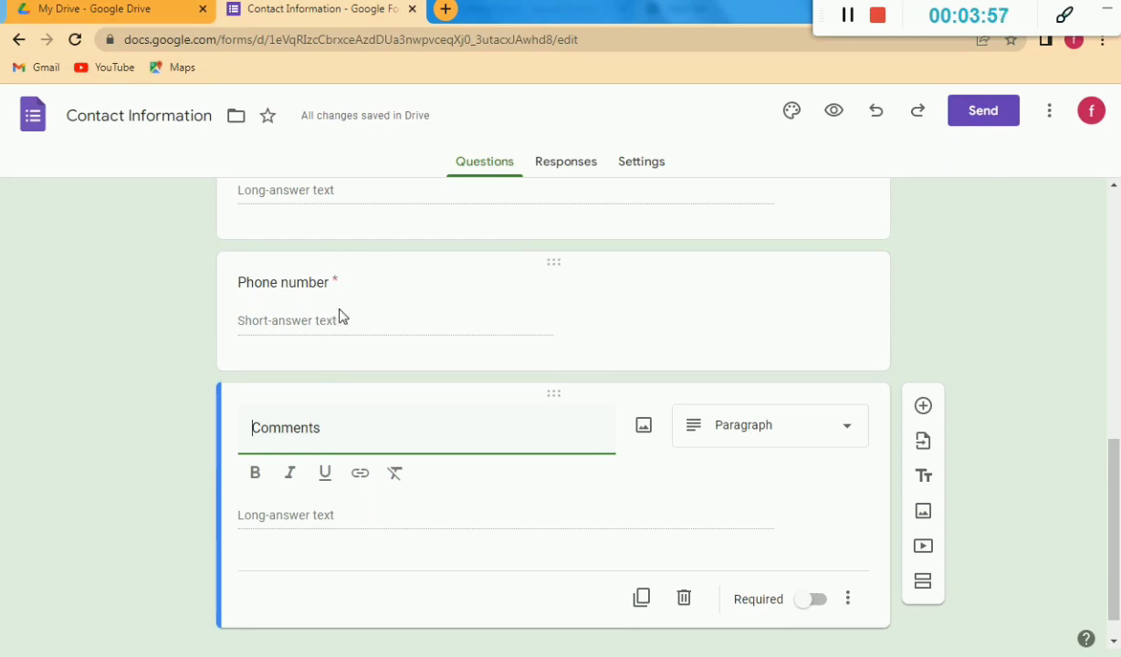
pyautogui.scroll(-1, 342, 483)
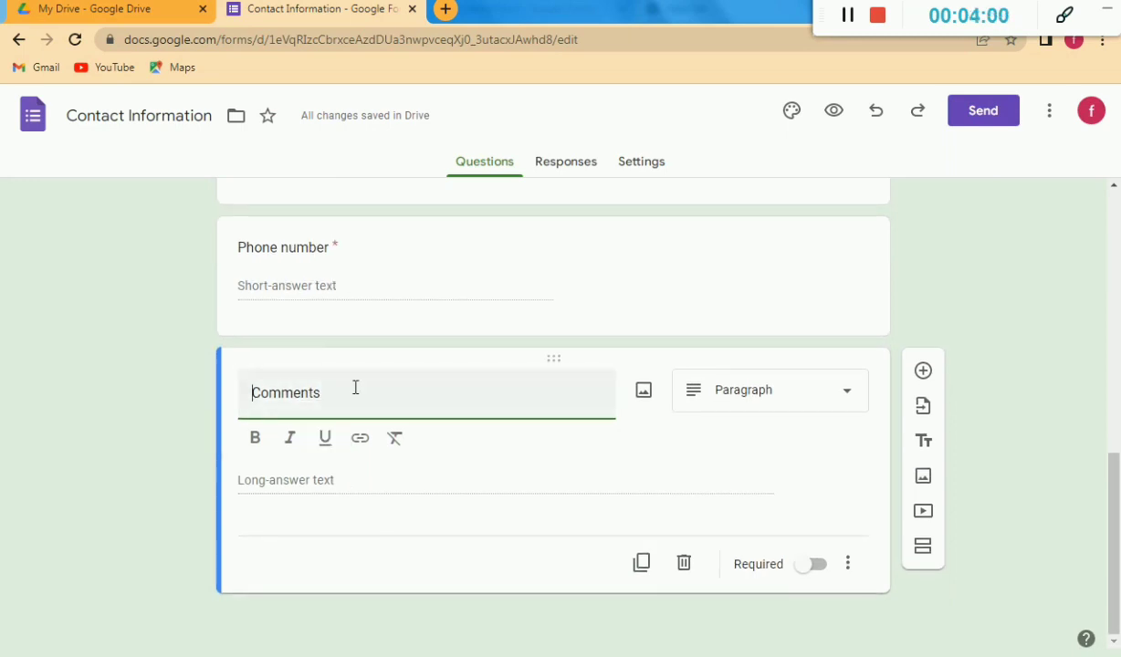
pyautogui.click(809, 569)
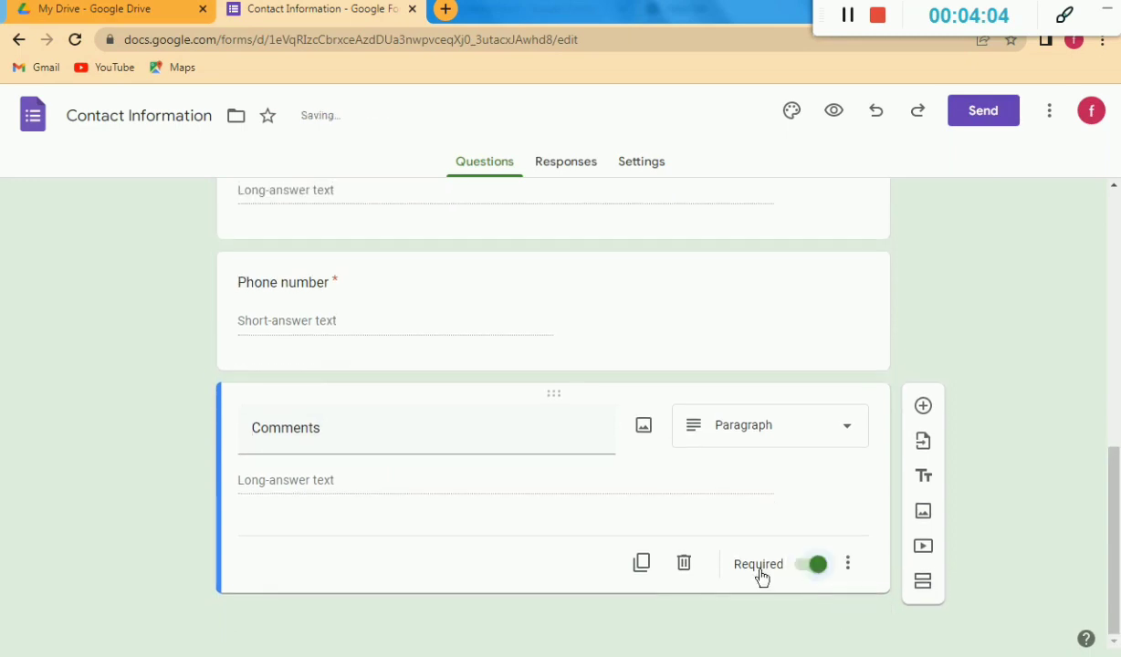
pyautogui.click(513, 303)
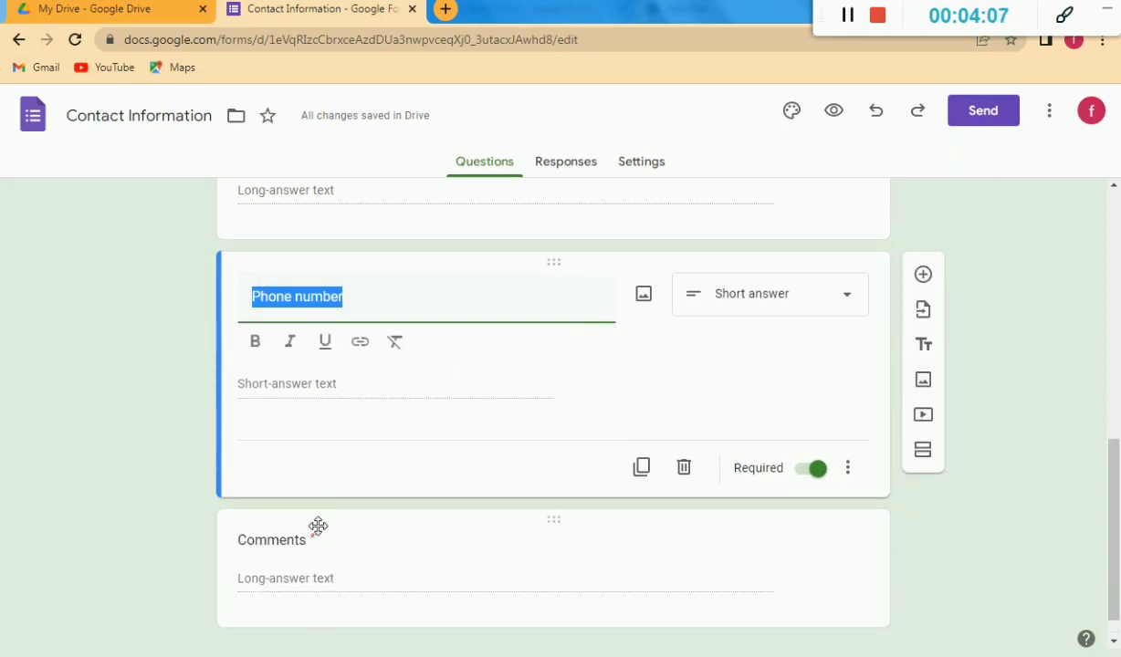
pyautogui.click(383, 565)
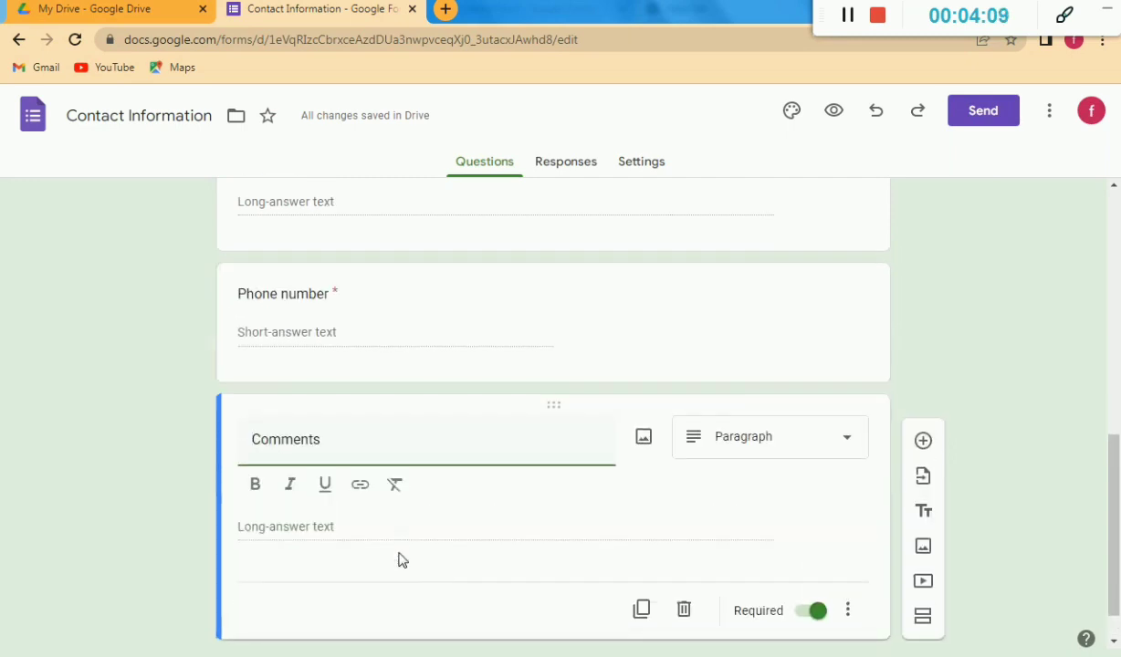
pyautogui.click(824, 573)
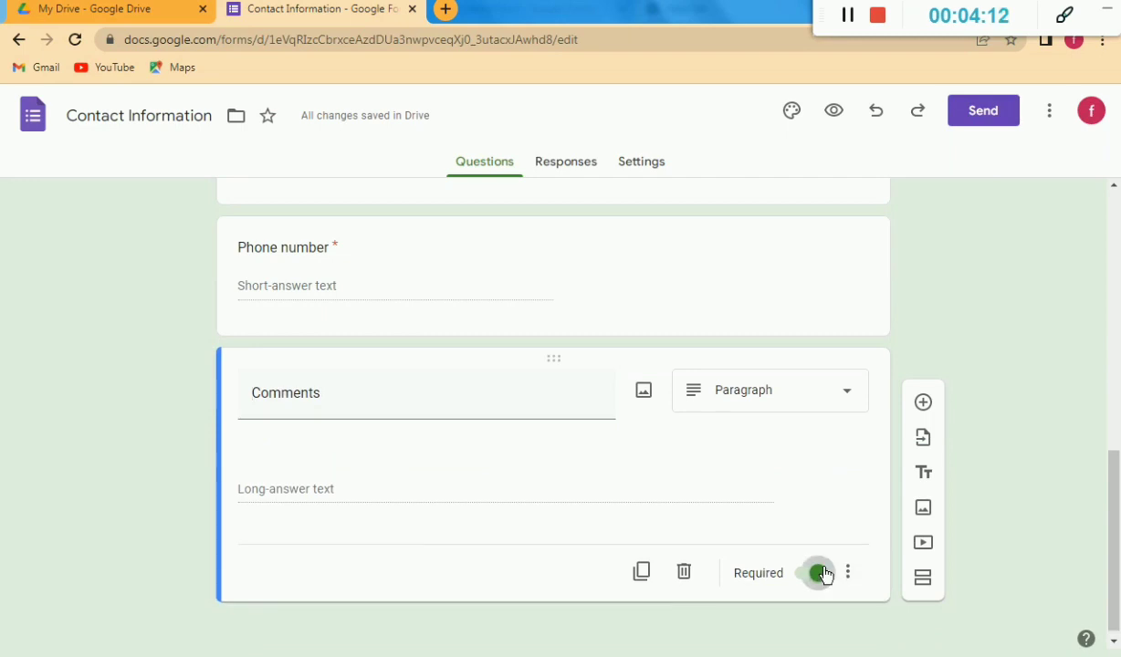
pyautogui.click(824, 573)
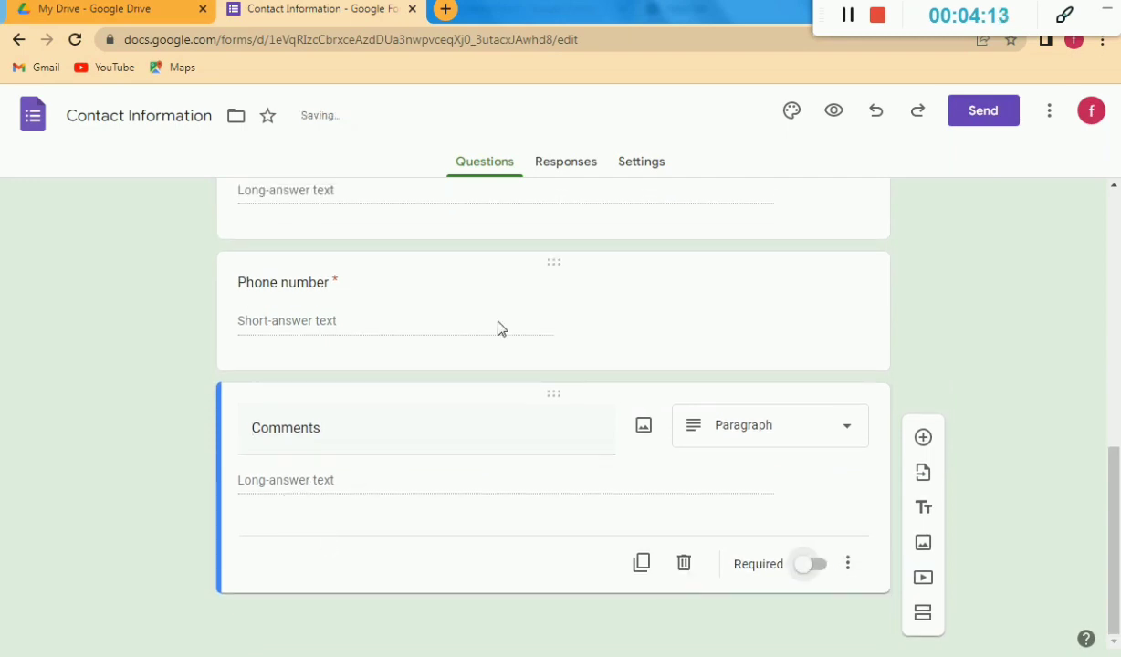
pyautogui.click(557, 367)
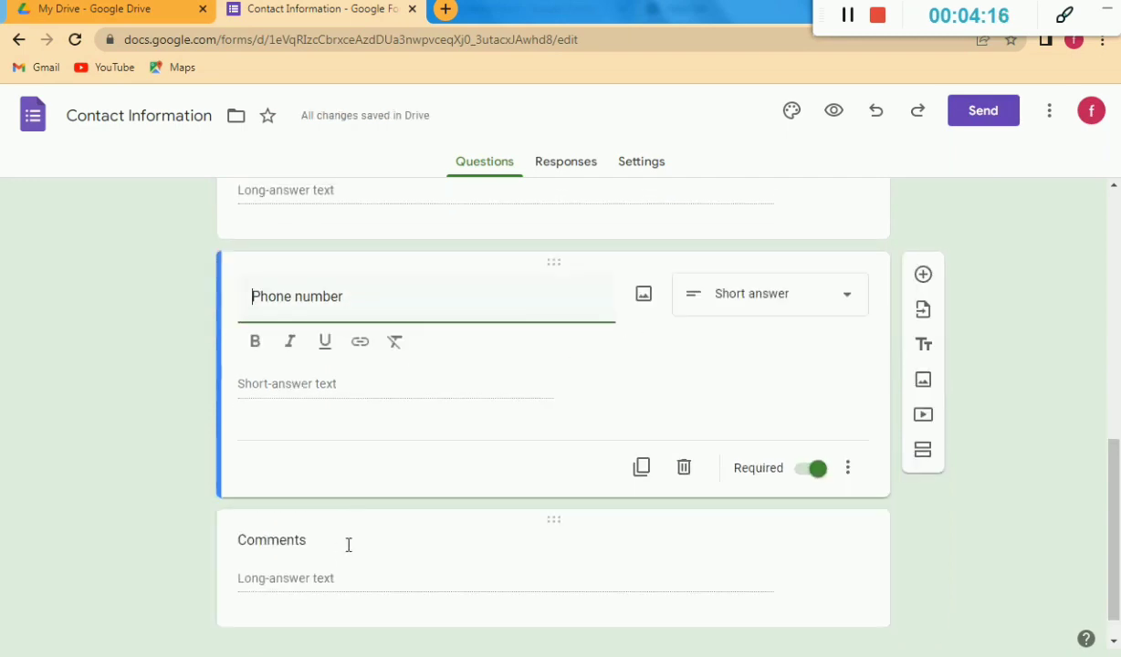
pyautogui.click(625, 564)
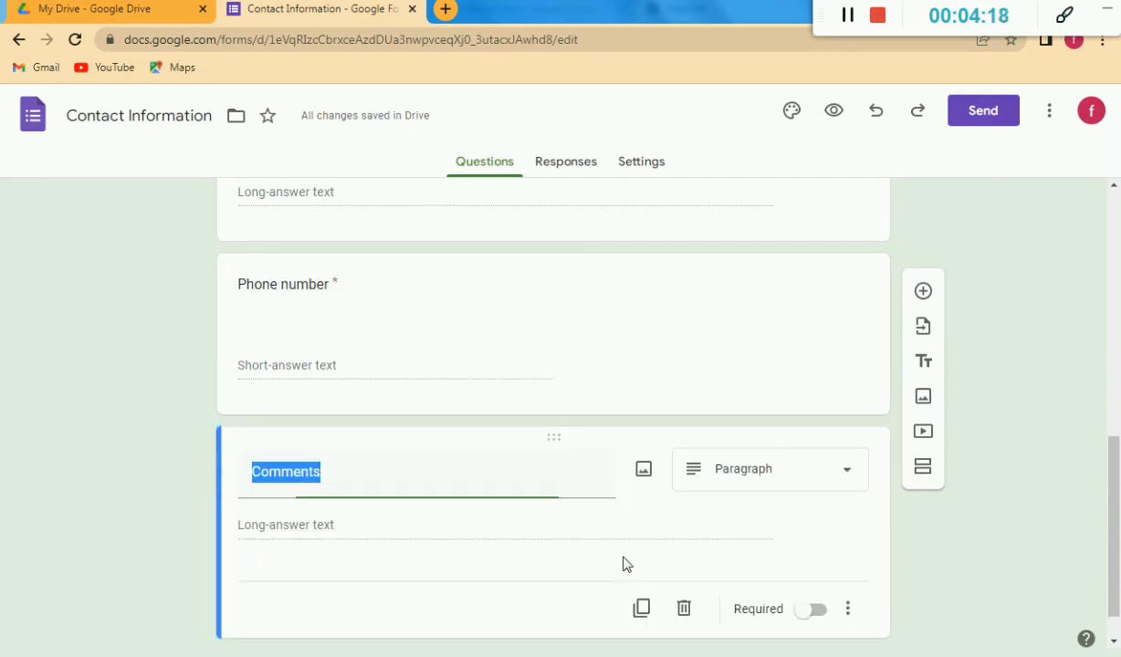
pyautogui.scroll(5, 476, 333)
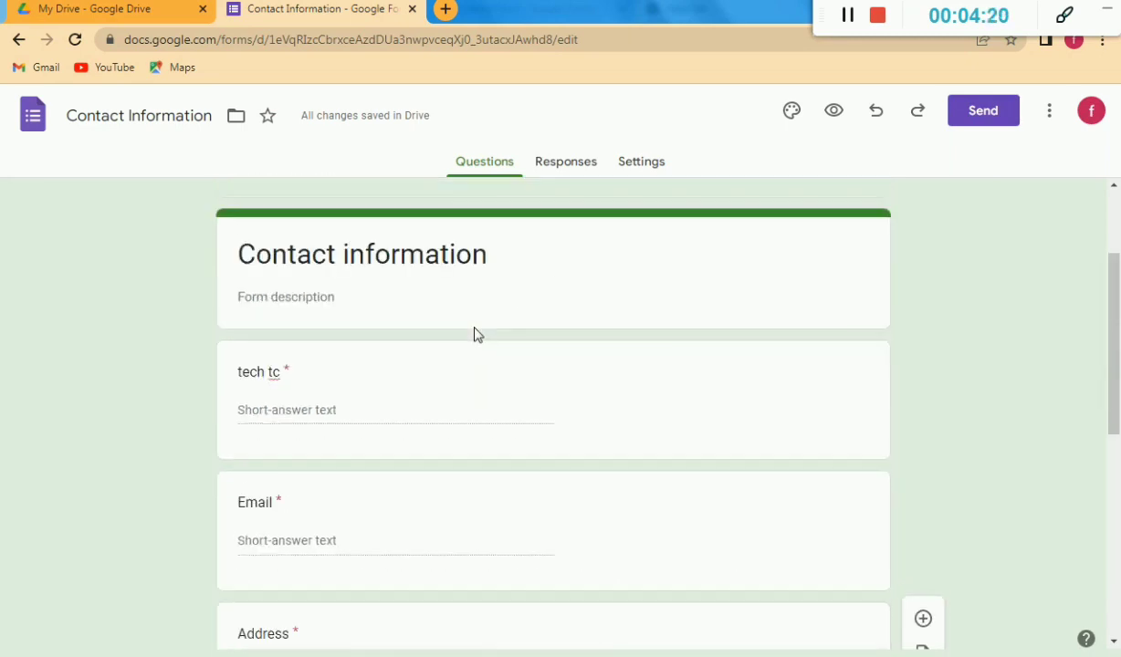
pyautogui.scroll(-8, 476, 333)
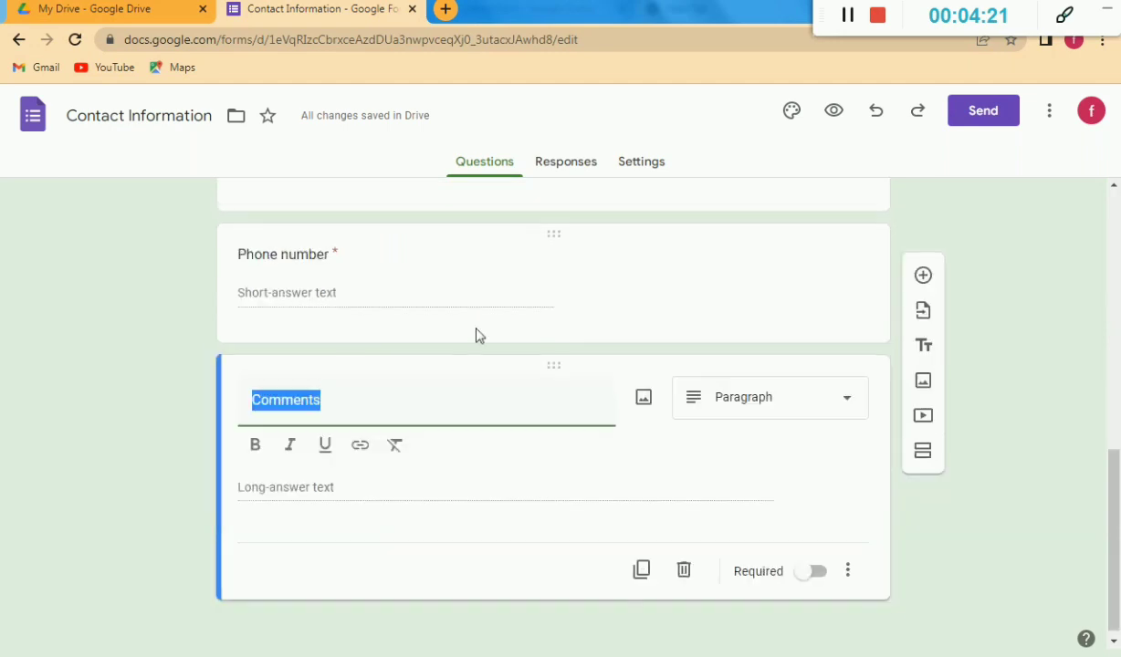
# Copy the form's link from the Send dialog's link tab, then close the dialog.
pyautogui.click(963, 120)
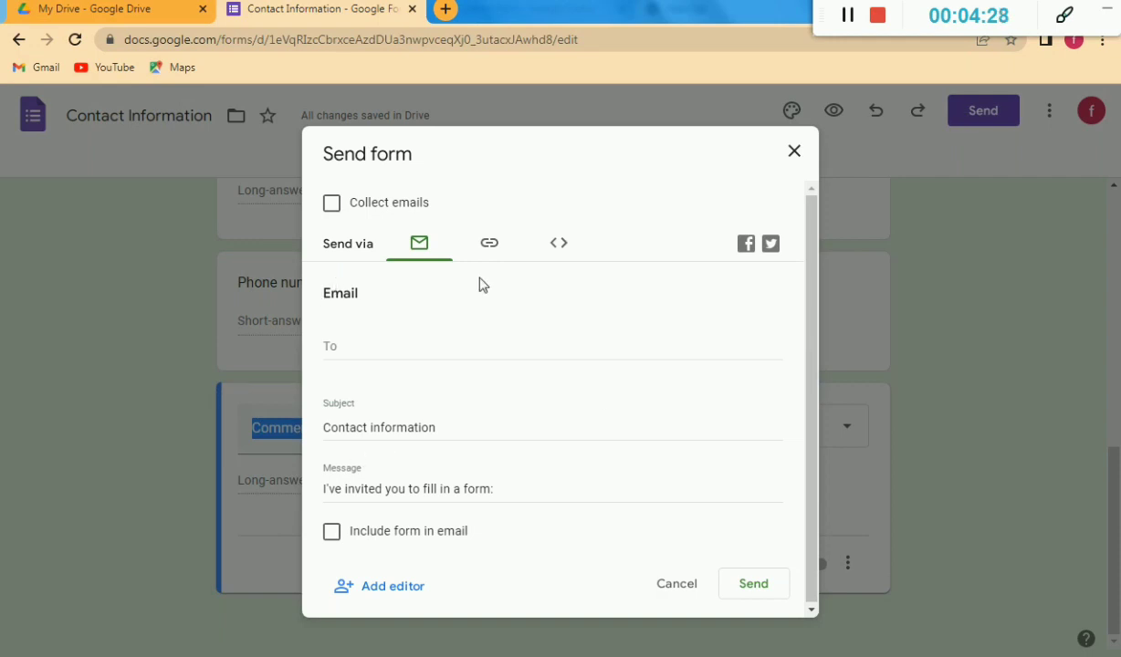
pyautogui.click(491, 253)
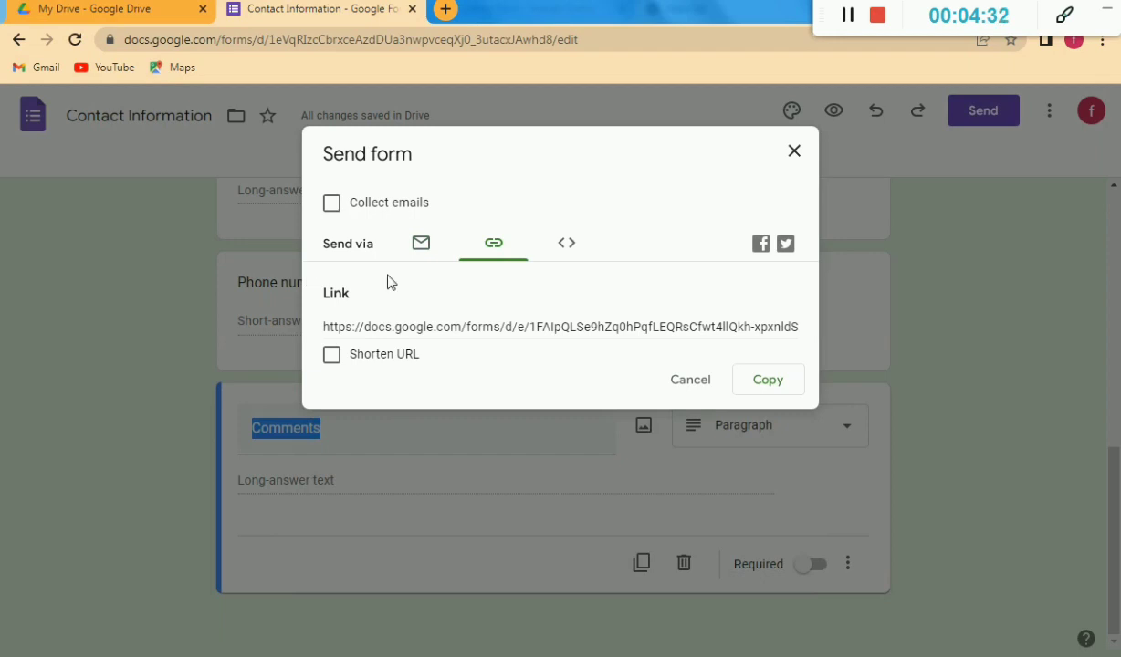
pyautogui.click(770, 383)
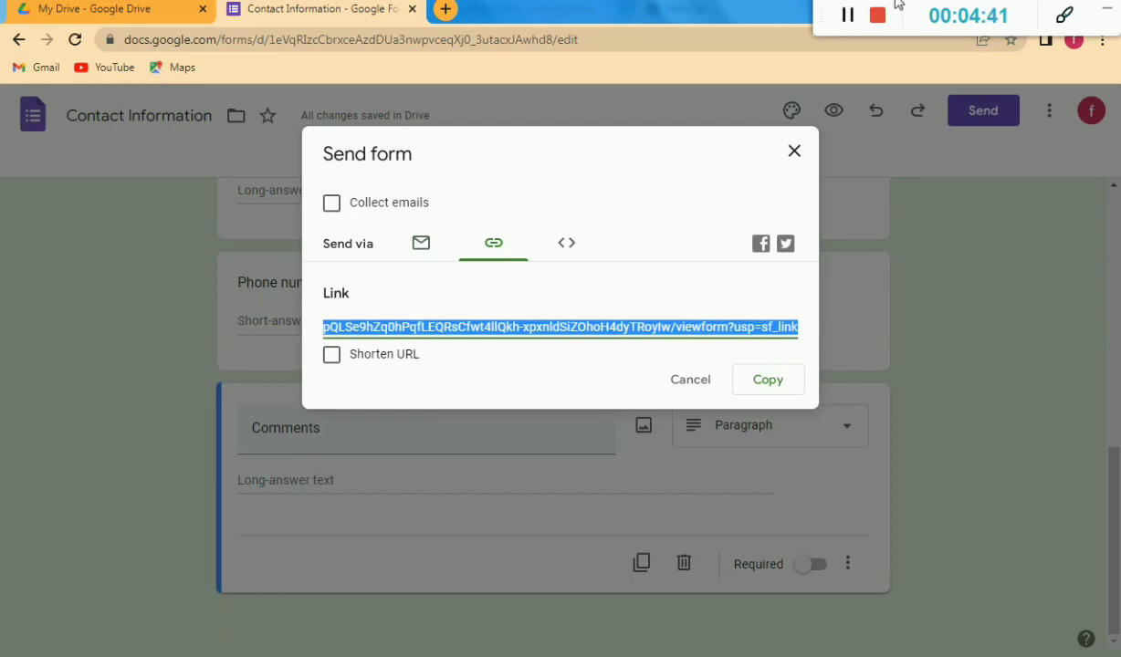
pyautogui.click(791, 151)
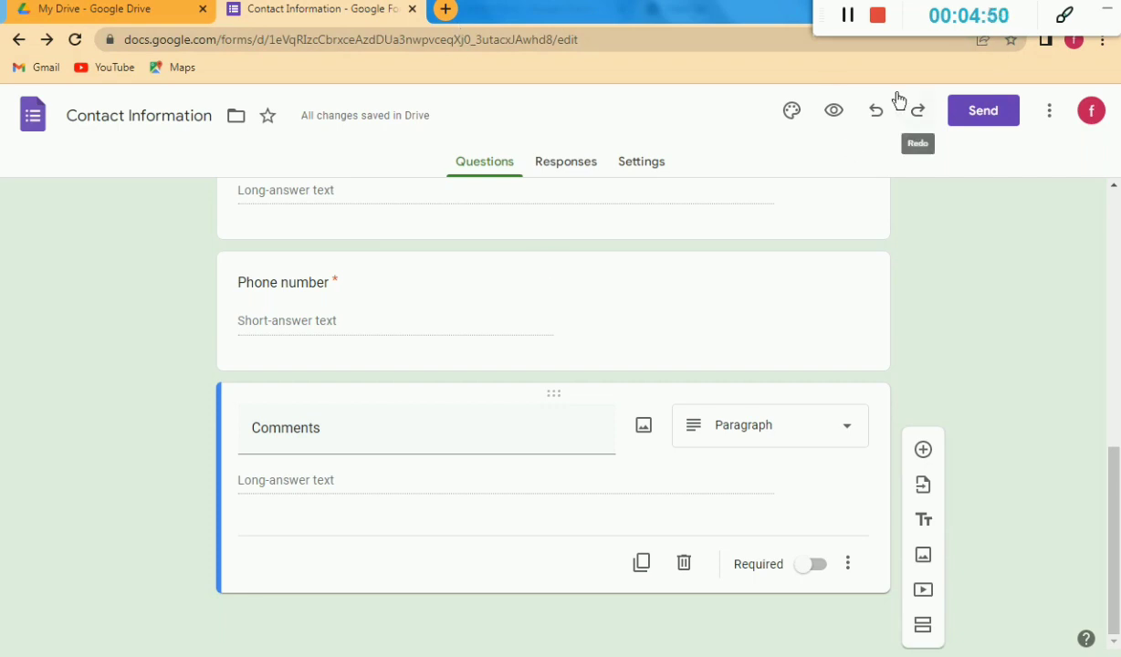
# Scroll back to the top and open the Responses tab, showing 0 responses.
pyautogui.scroll(5, 562, 371)
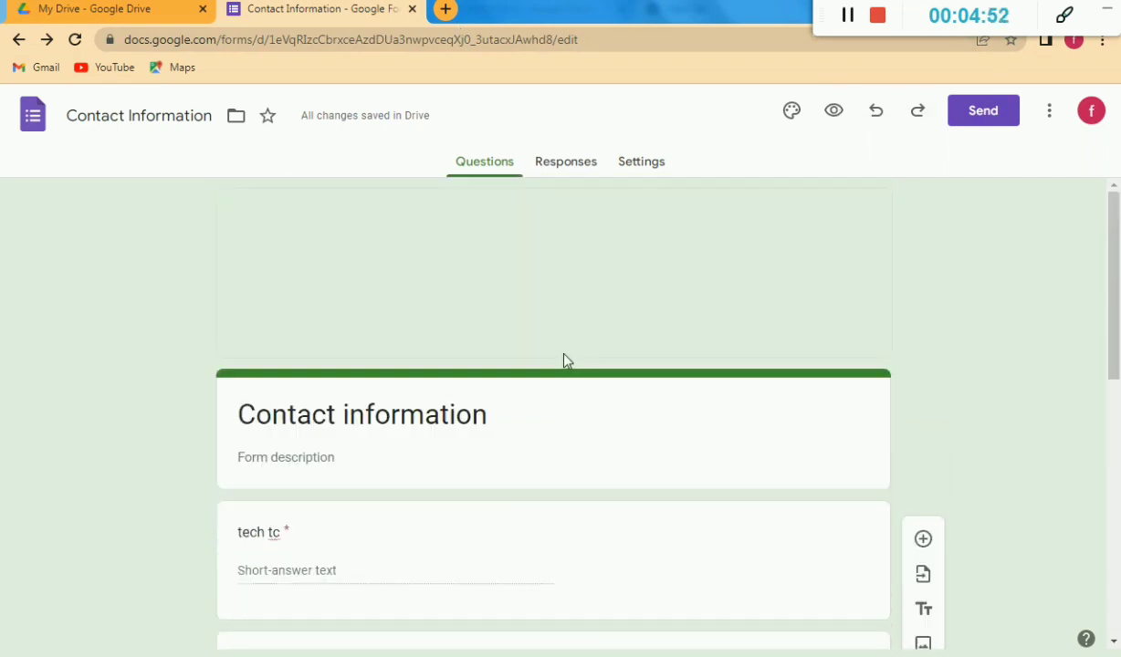
pyautogui.scroll(-3, 567, 349)
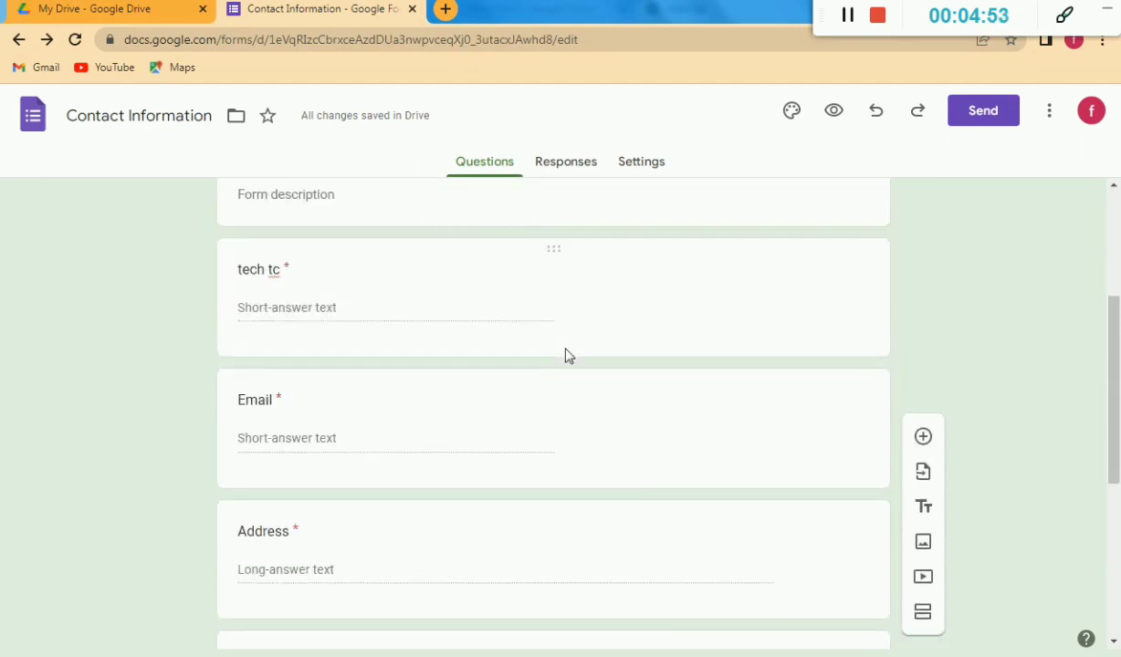
pyautogui.scroll(-3, 565, 356)
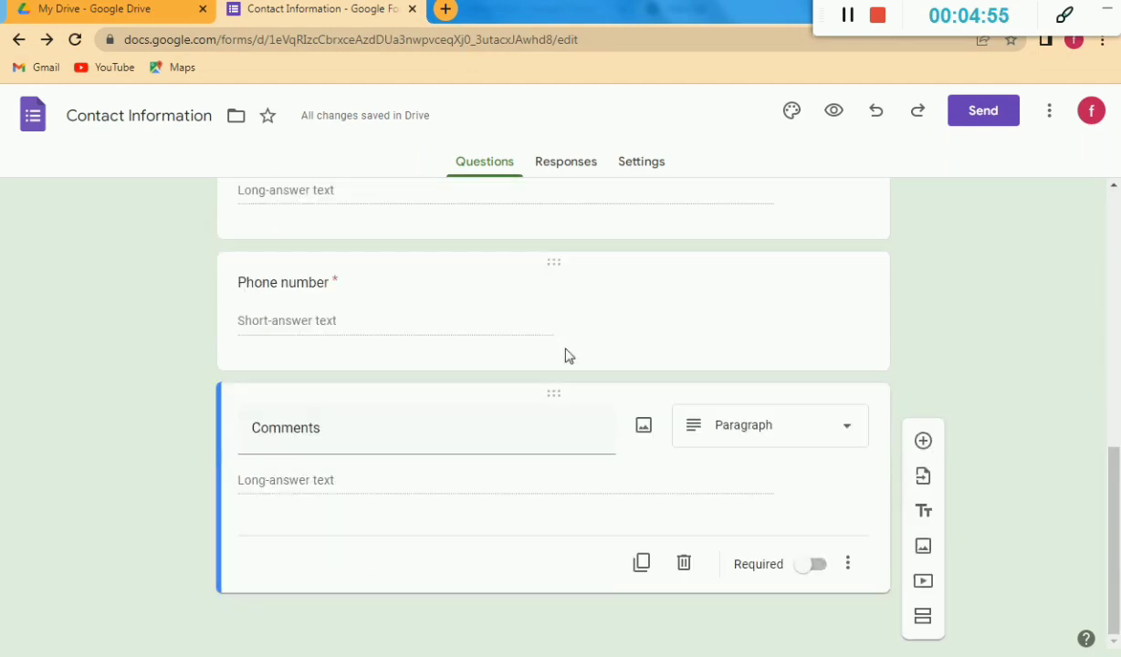
pyautogui.scroll(3, 565, 355)
pyautogui.scroll(5, 565, 355)
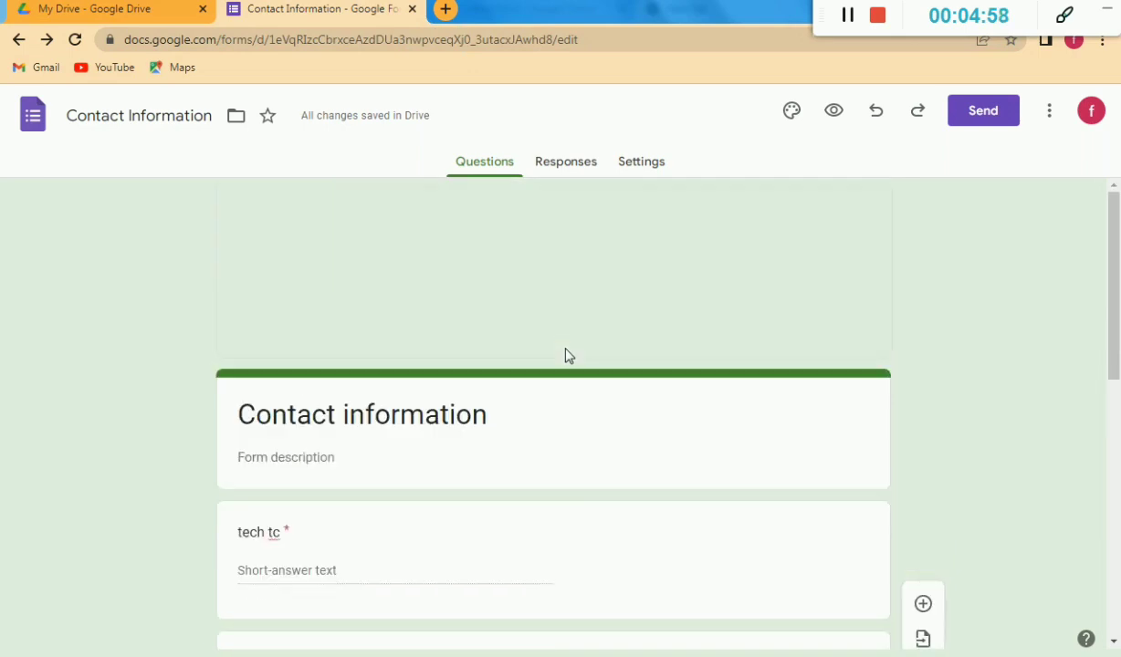
pyautogui.rightClick(556, 170)
pyautogui.click(556, 170)
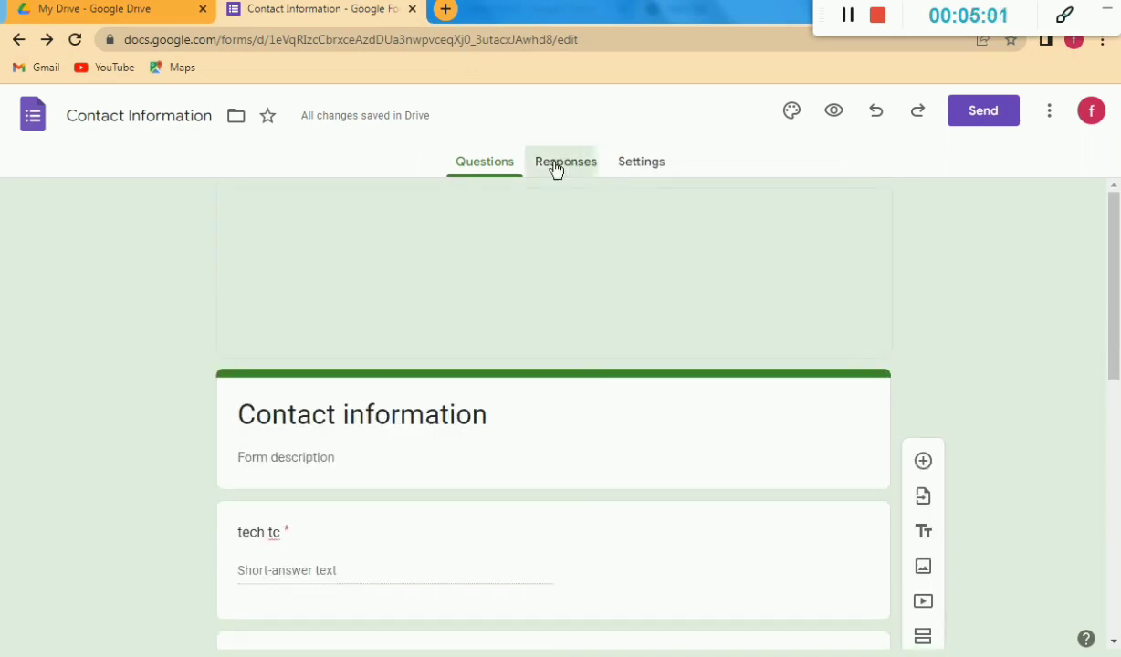
pyautogui.click(556, 170)
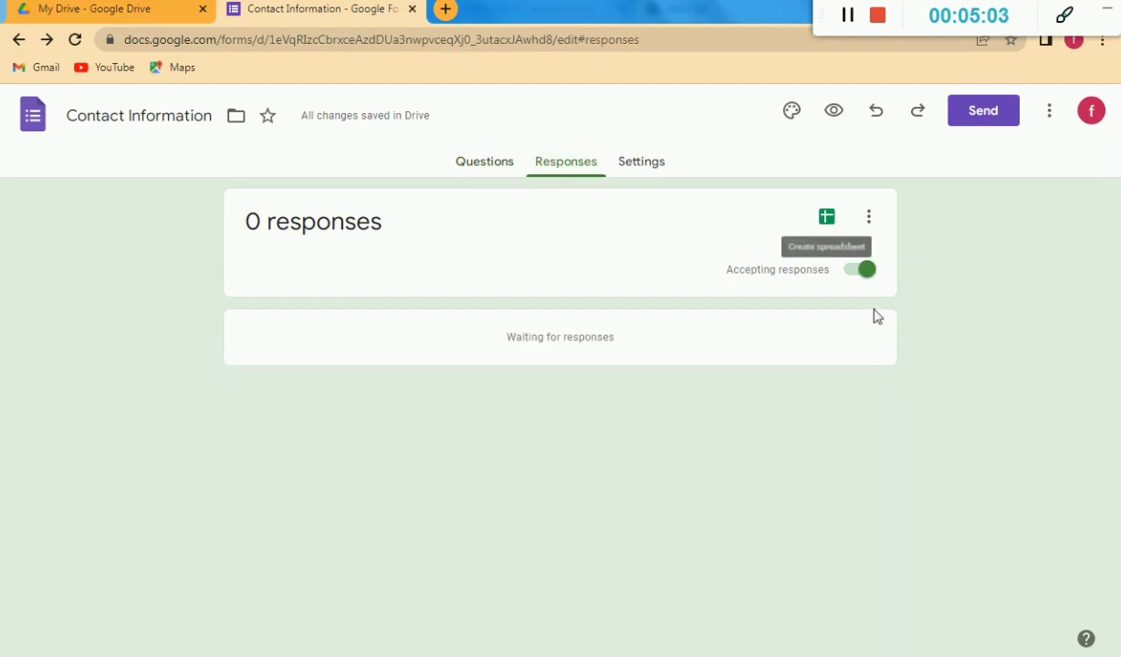
# Paste the copied form link into a new tab's address bar and load the live form.
pyautogui.click(444, 9)
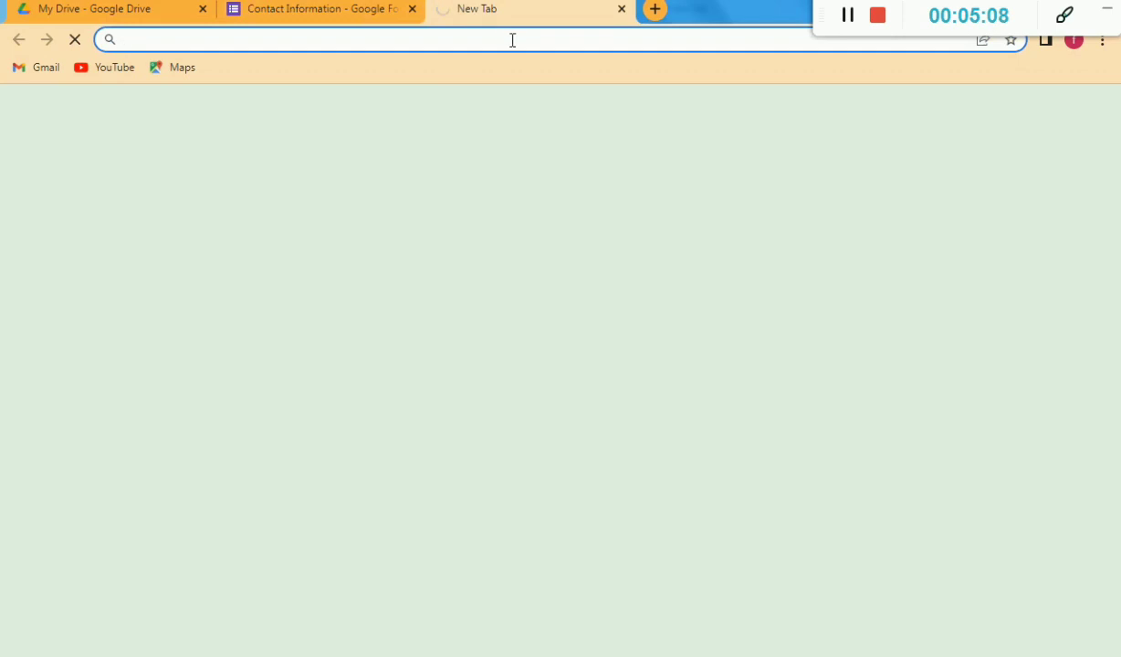
pyautogui.click(512, 40)
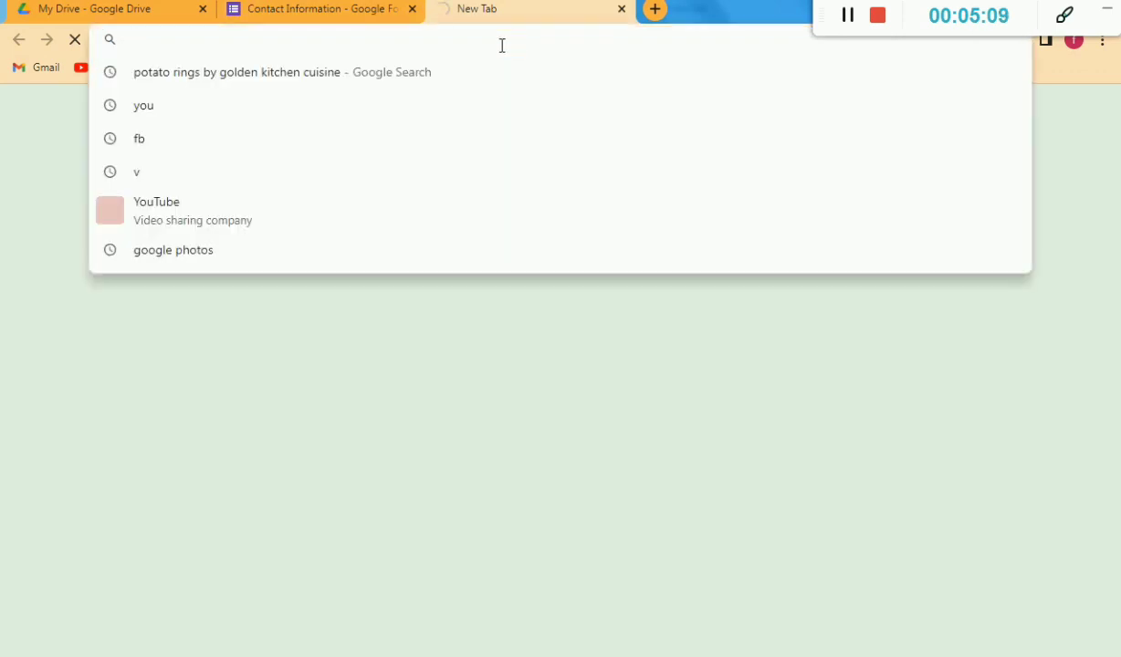
pyautogui.hotkey('ctrl', 'v')
pyautogui.press('Return')
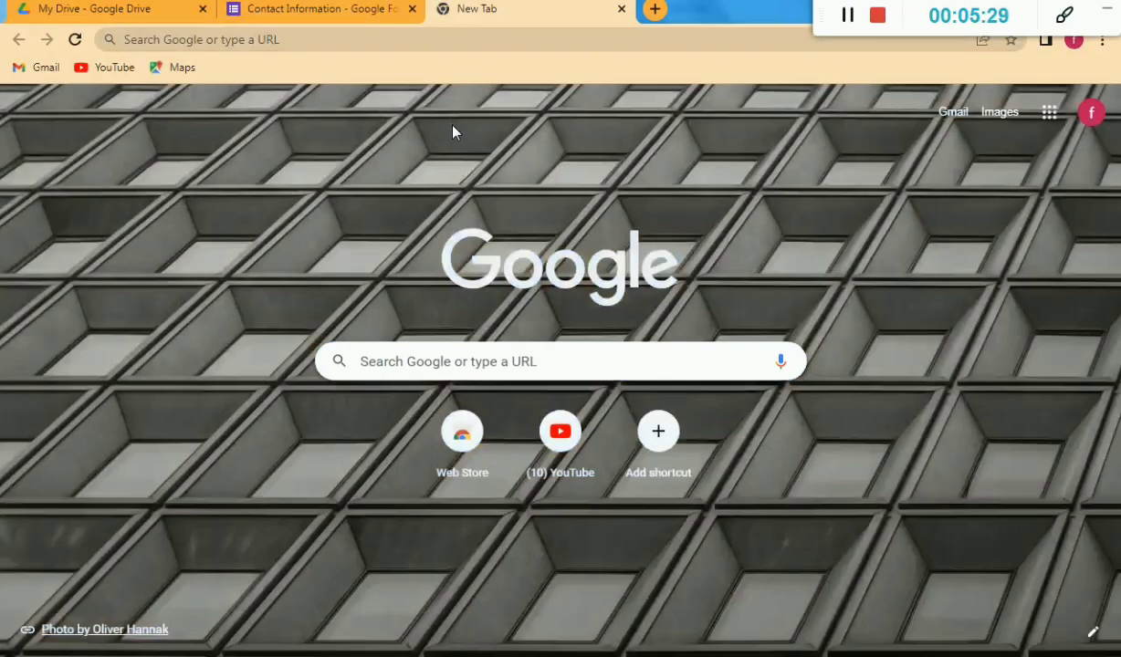
pyautogui.click(337, 47)
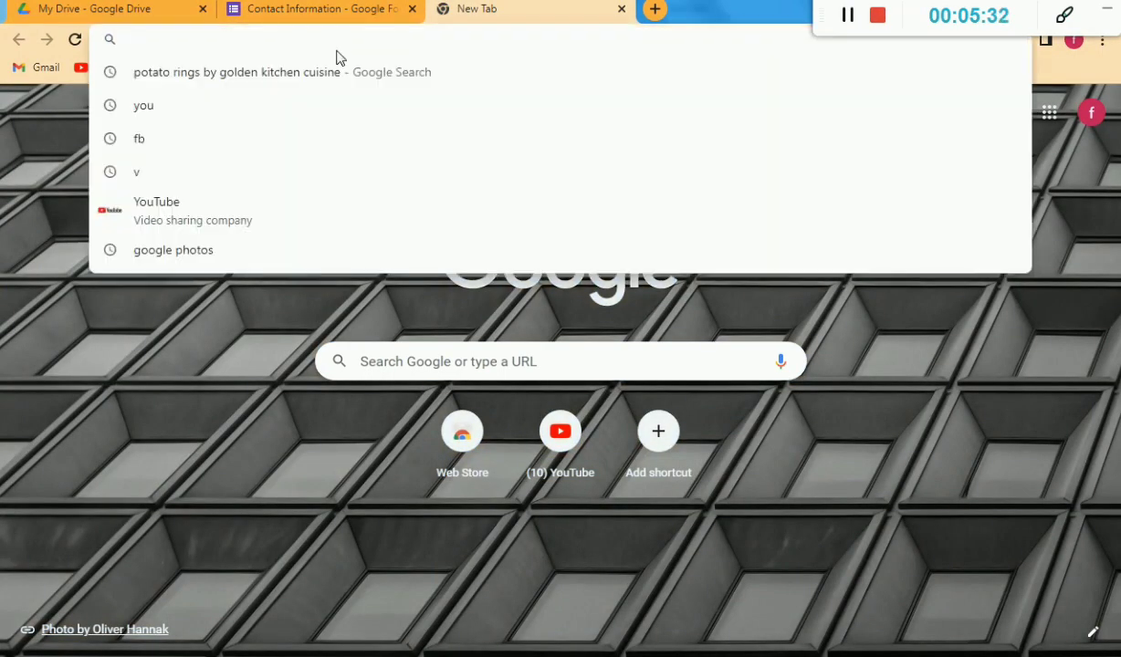
pyautogui.hotkey('ctrl', 'v')
pyautogui.press('Return')
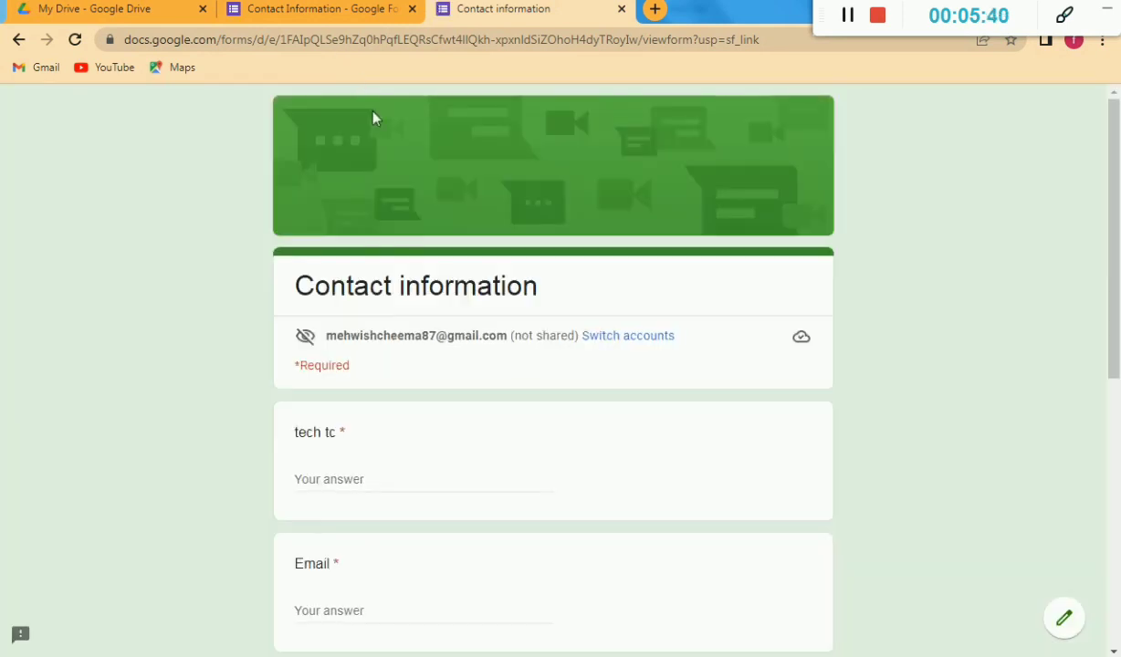
# Dismiss the auto-save notice and type a test answer for tech tc.
pyautogui.scroll(-4, 388, 175)
pyautogui.scroll(1, 393, 179)
pyautogui.click(450, 205)
pyautogui.scroll(3, 554, 391)
pyautogui.scroll(-2, 558, 400)
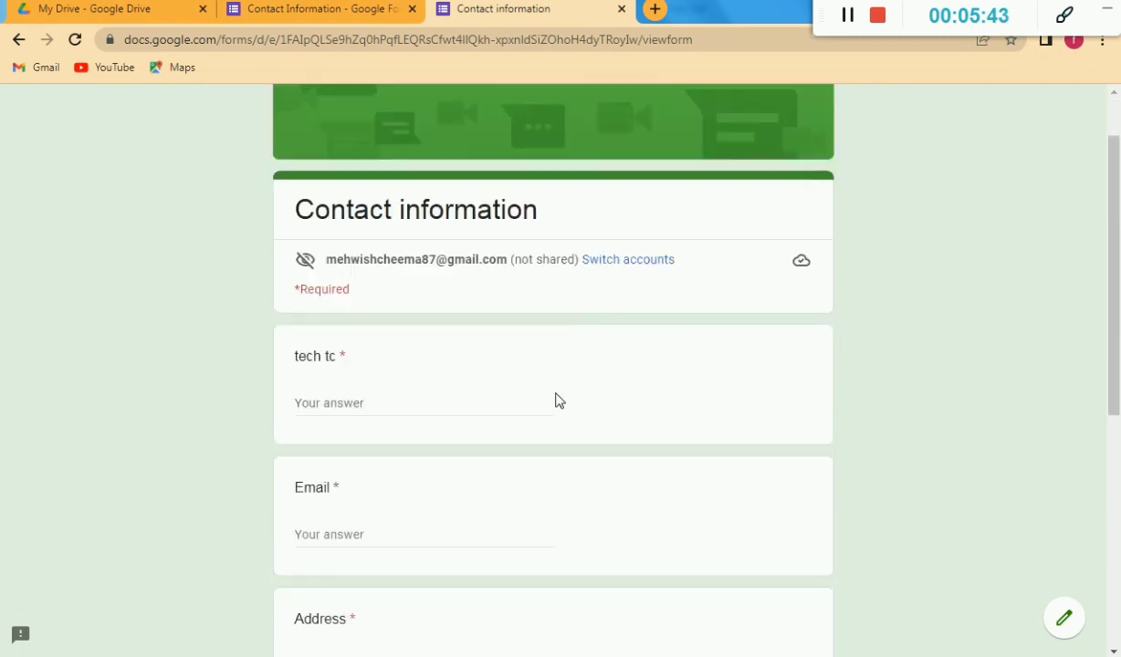
pyautogui.scroll(-1, 557, 400)
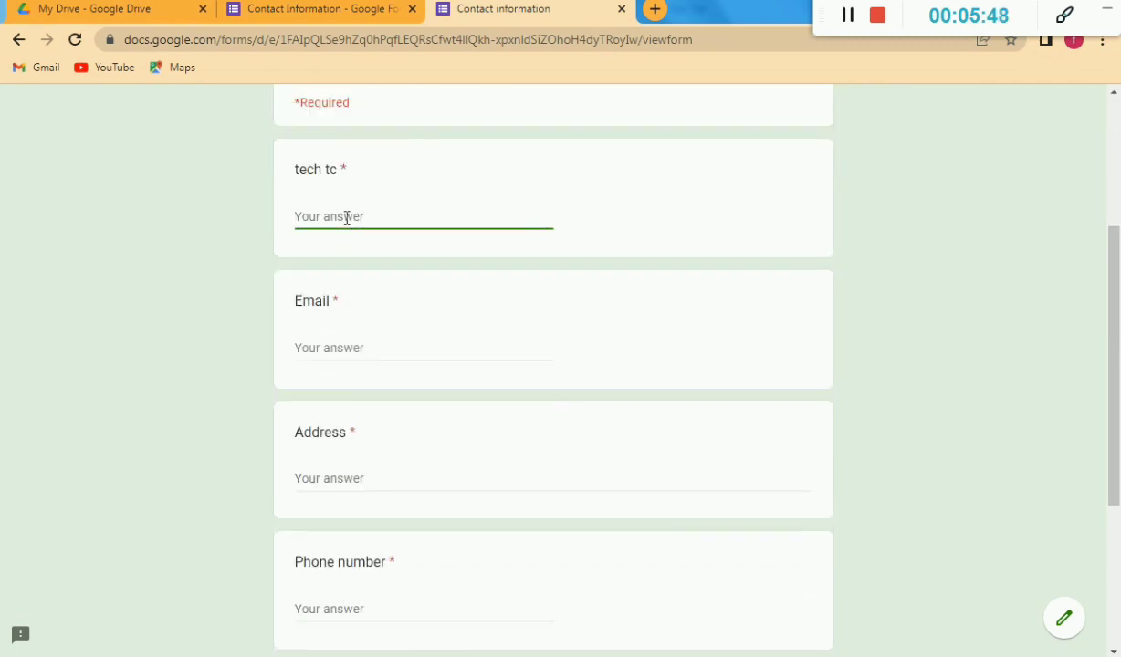
pyautogui.write('chann')
pyautogui.press('BackSpace')
pyautogui.press('BackSpace')
pyautogui.press('BackSpace')
pyautogui.press('BackSpace')
pyautogui.write('m')
pyautogui.doubleClick(348, 219)
# Enter 'kjdhjsdhj' as the Email answer and 'dgererh' as the Address.
pyautogui.click(347, 350)
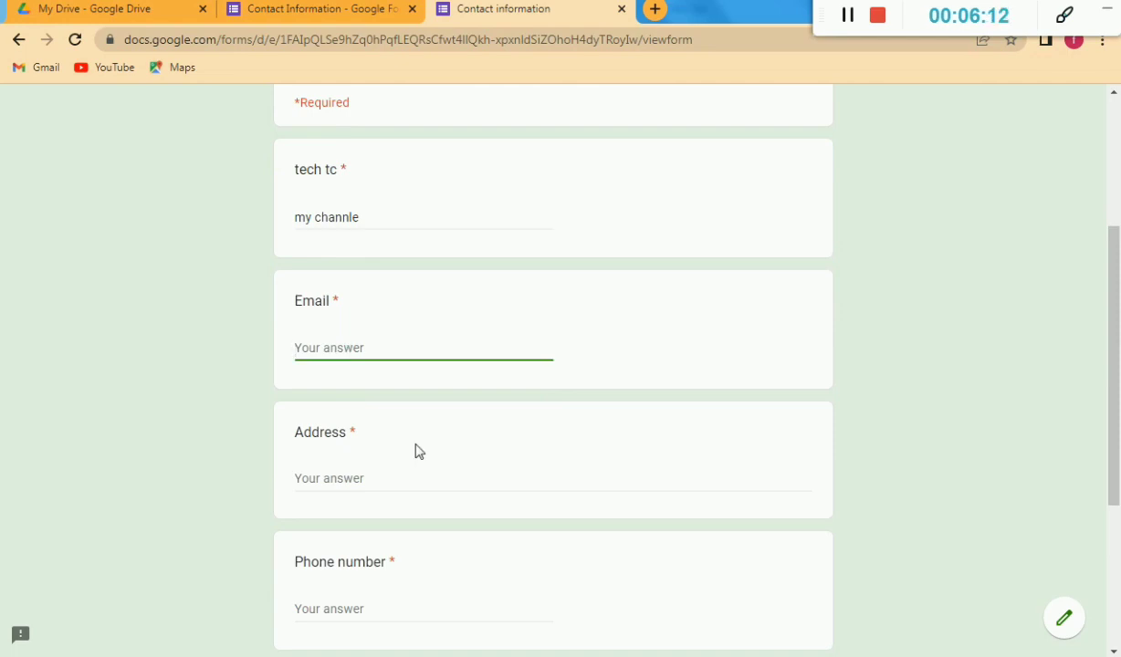
pyautogui.write('kjdhjsdhj')
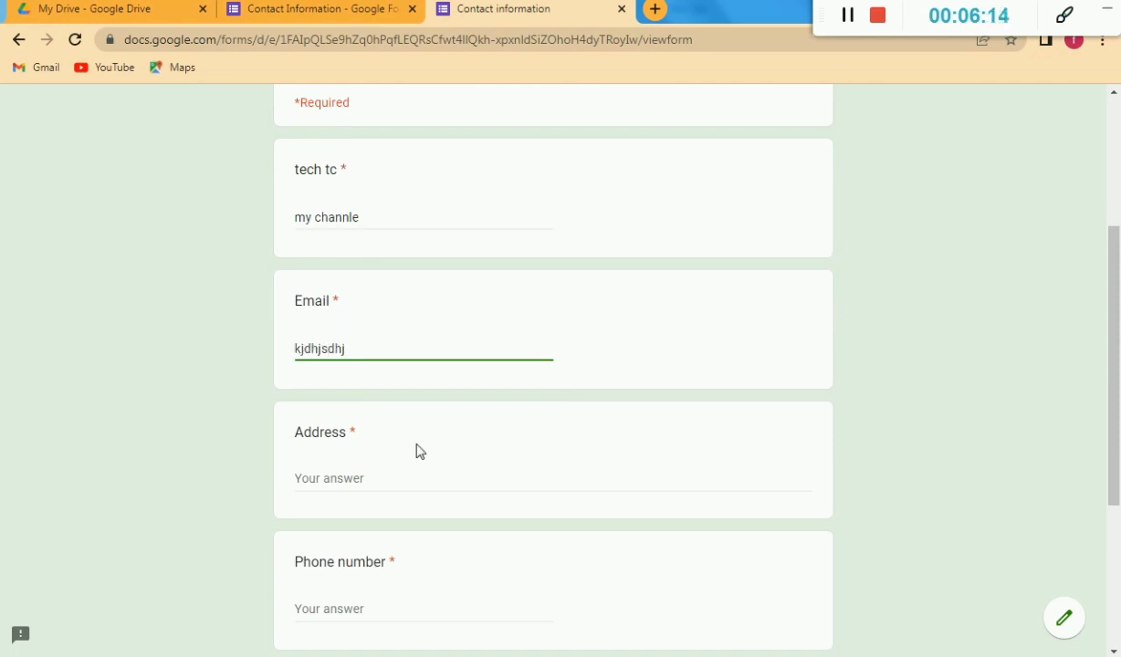
pyautogui.scroll(-1, 411, 456)
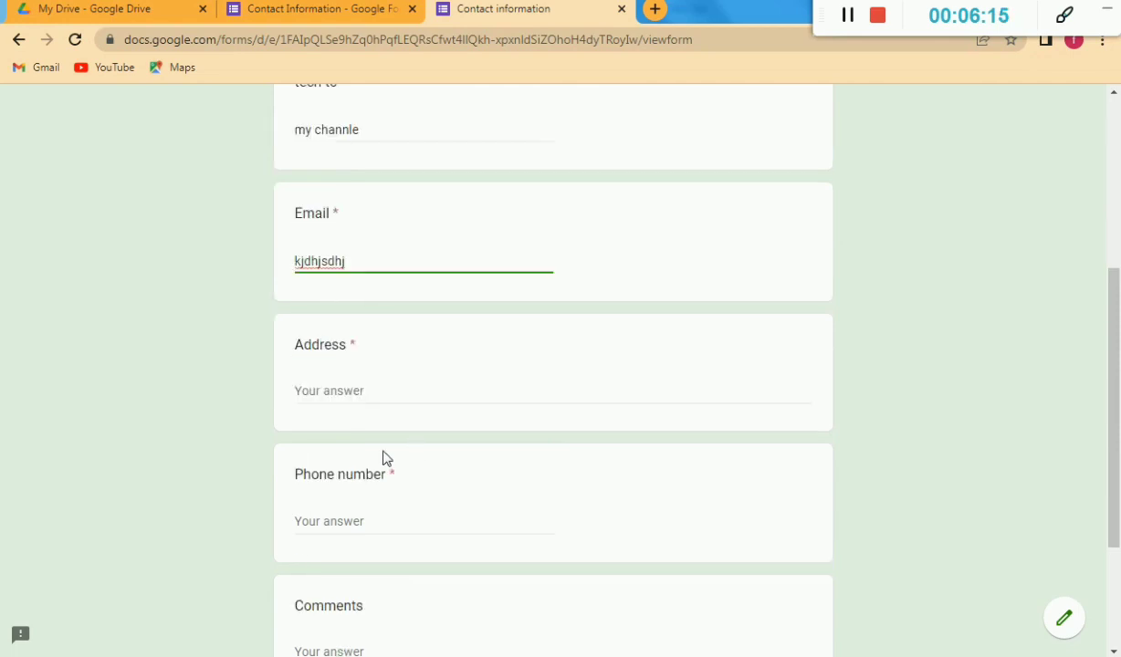
pyautogui.click(361, 389)
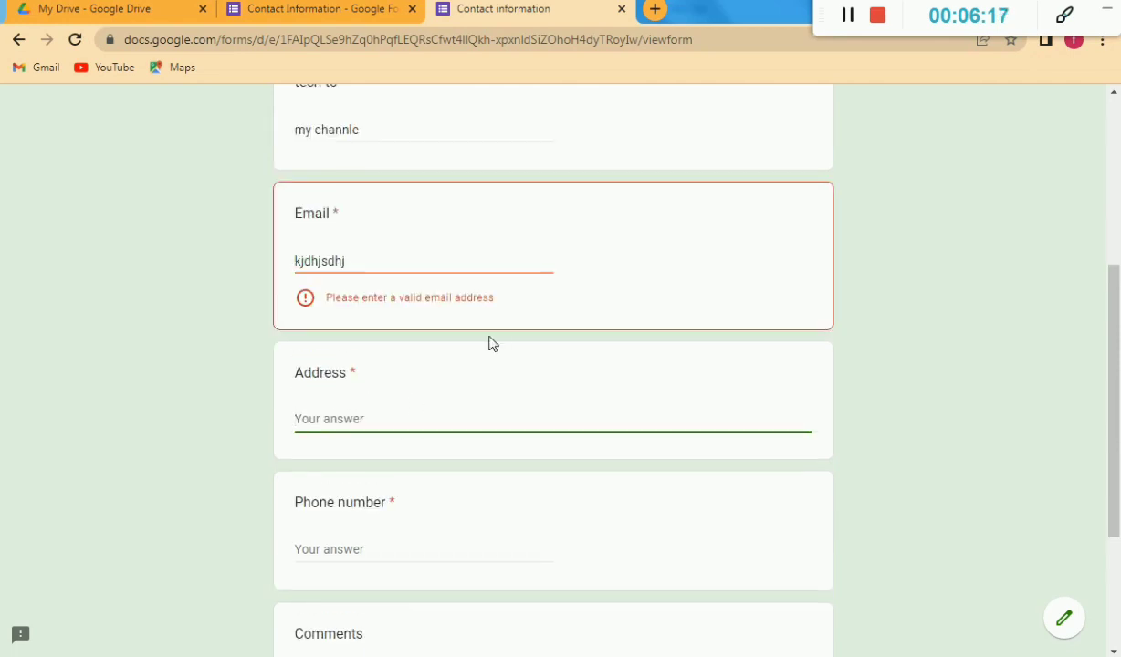
pyautogui.write('dgererh')
pyautogui.scroll(-1, 355, 424)
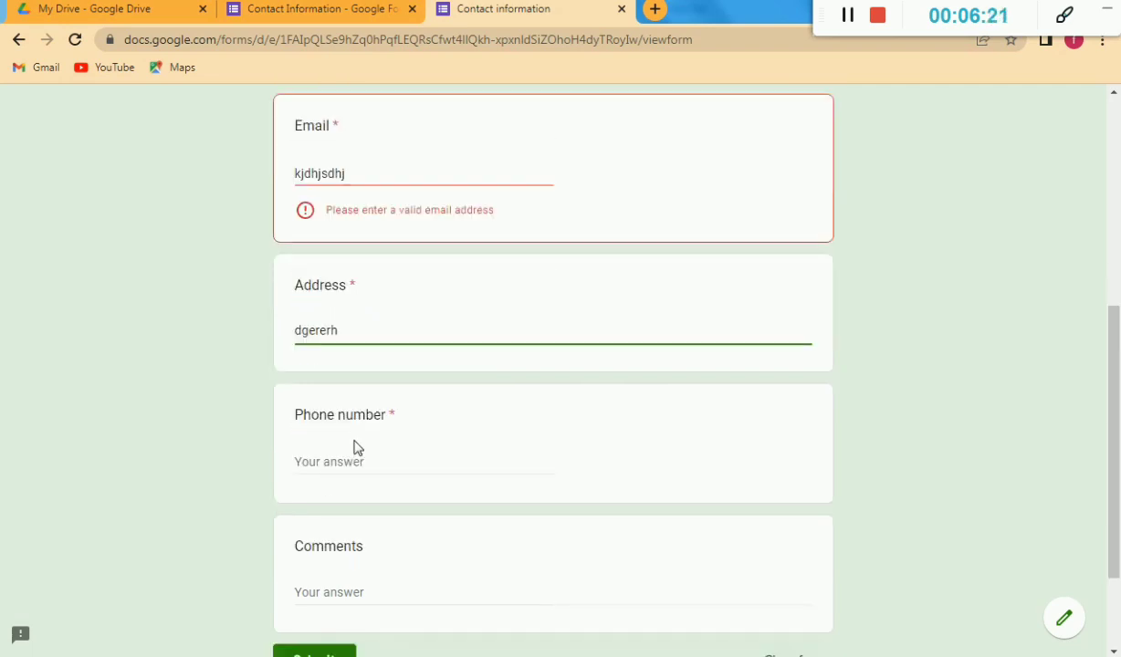
# Fill Phone number and Comments with test text, then submit; Email is flagged invalid.
pyautogui.click(355, 459)
pyautogui.write('rhreshrsr')
pyautogui.scroll(-2, 361, 460)
pyautogui.write('r')
pyautogui.click(358, 447)
pyautogui.write('th')
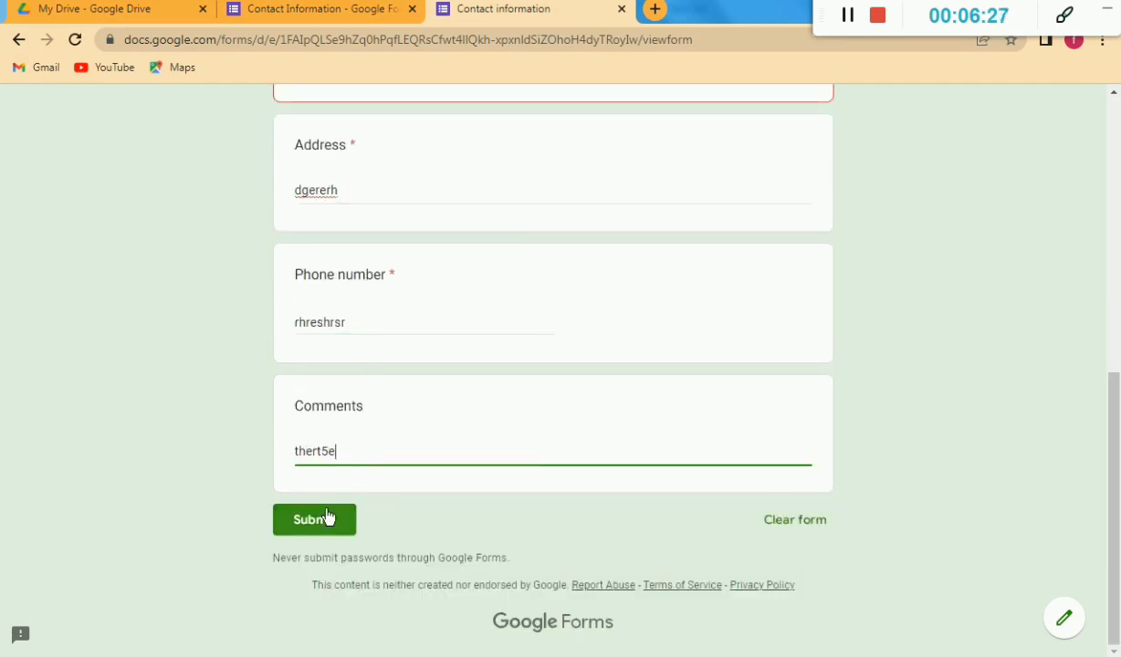
pyautogui.click(326, 518)
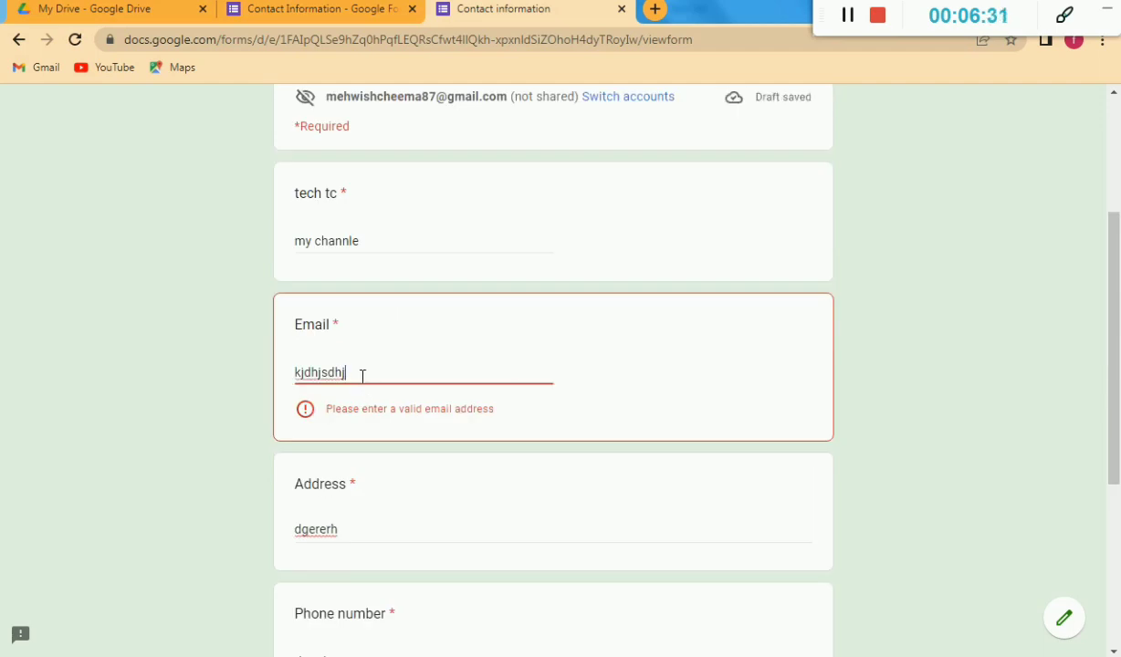
# Replace the invalid Email answer with a valid address and submit the form.
pyautogui.press('BackSpace')
pyautogui.press('BackSpace')
pyautogui.press('BackSpace')
pyautogui.press('BackSpace')
pyautogui.press('BackSpace')
pyautogui.press('BackSpace')
pyautogui.press('BackSpace')
pyautogui.press('BackSpace')
pyautogui.press('BackSpace')
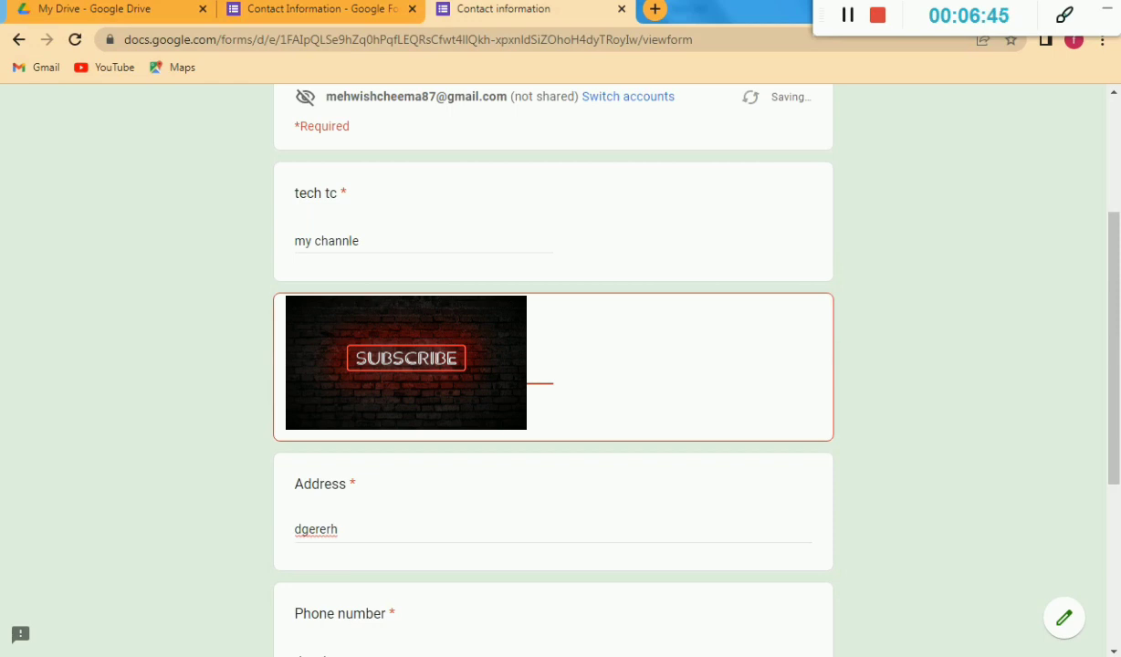
pyautogui.scroll(-3, 552, 365)
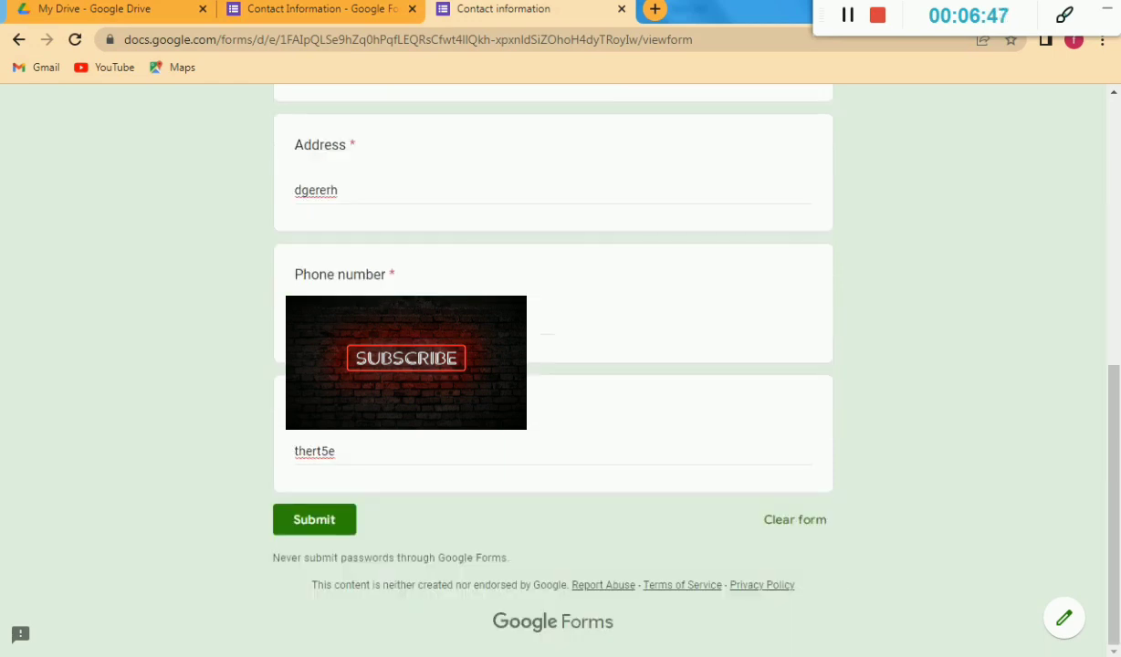
pyautogui.click(314, 525)
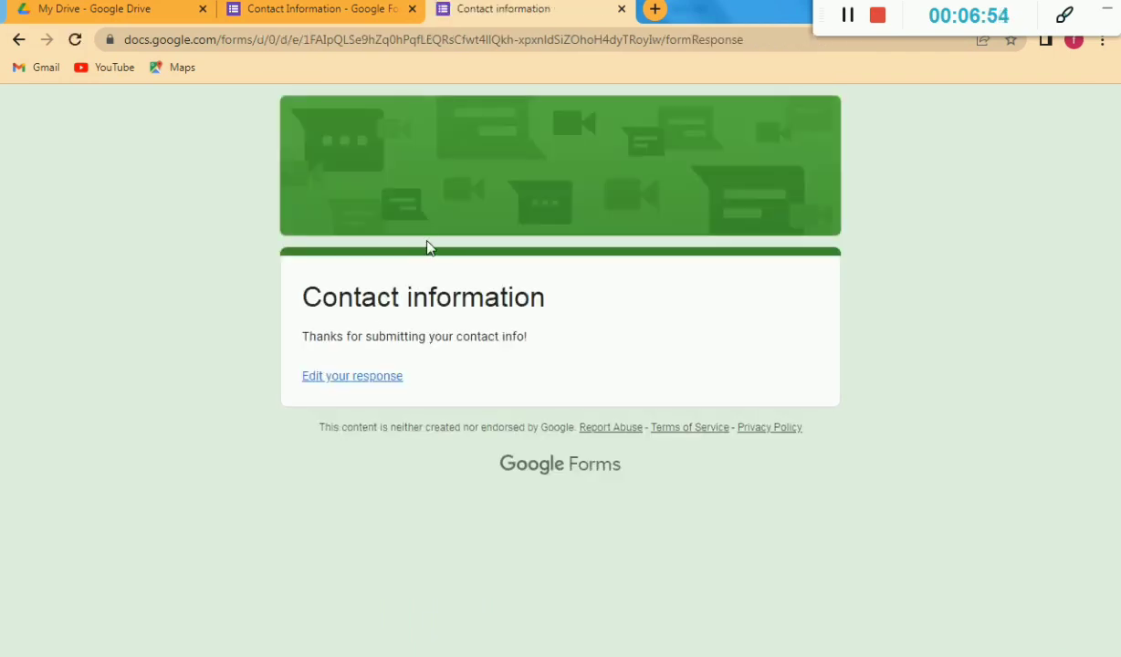
# In the form editor's Responses tab, review the 1 response's answers from tech tc to Comments.
pyautogui.click(300, 15)
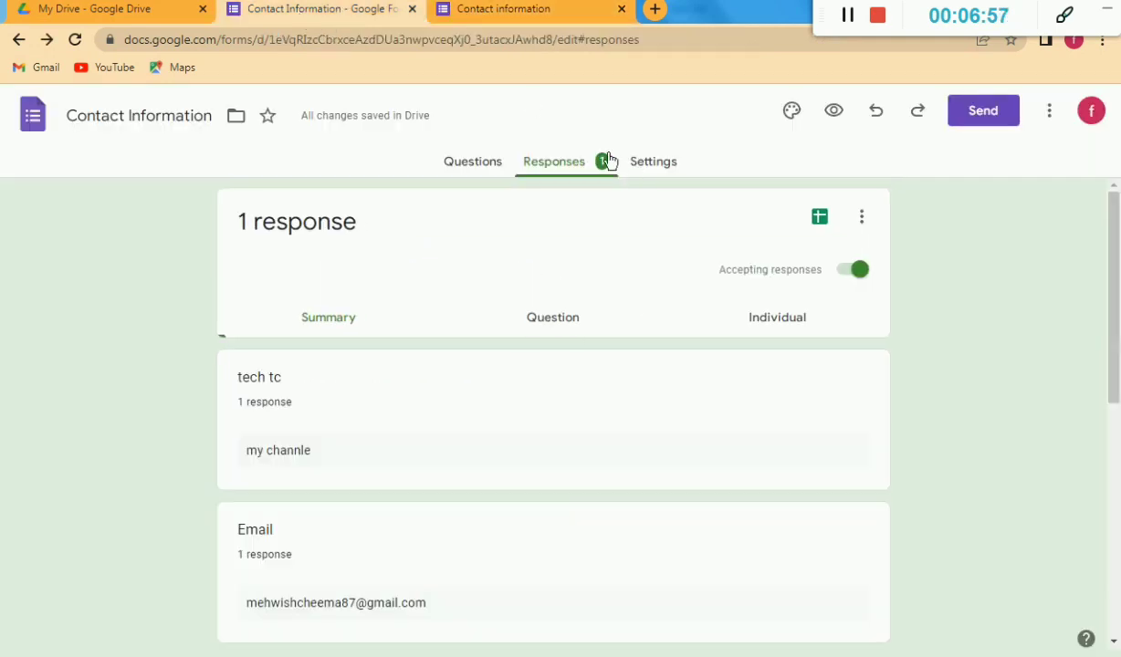
pyautogui.click(503, 10)
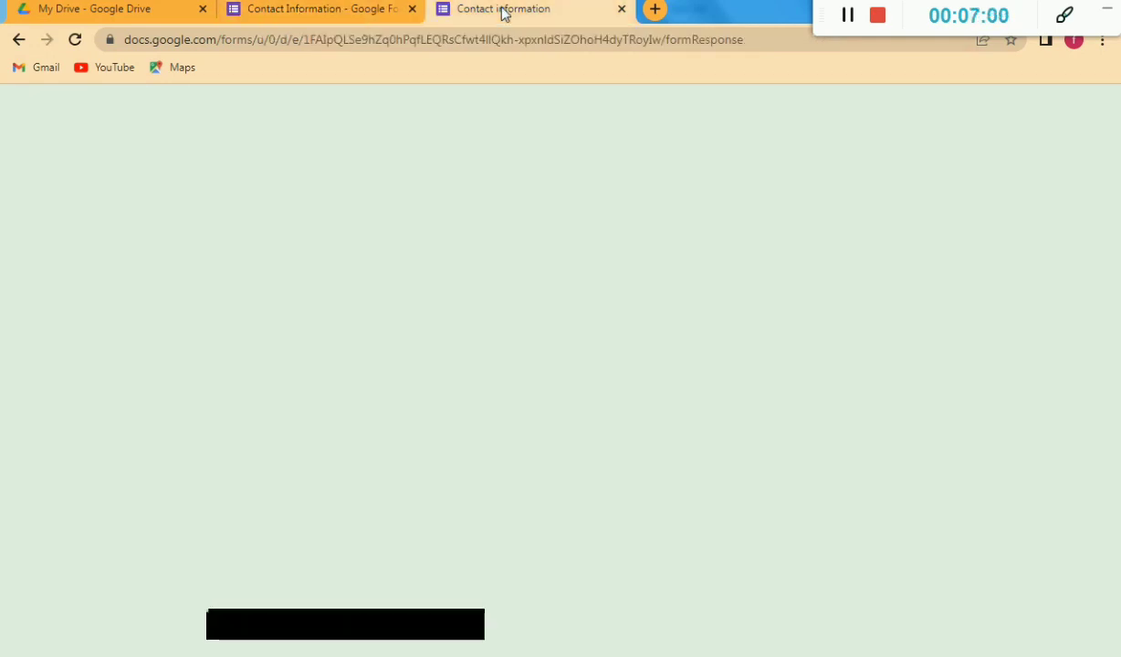
pyautogui.click(308, 10)
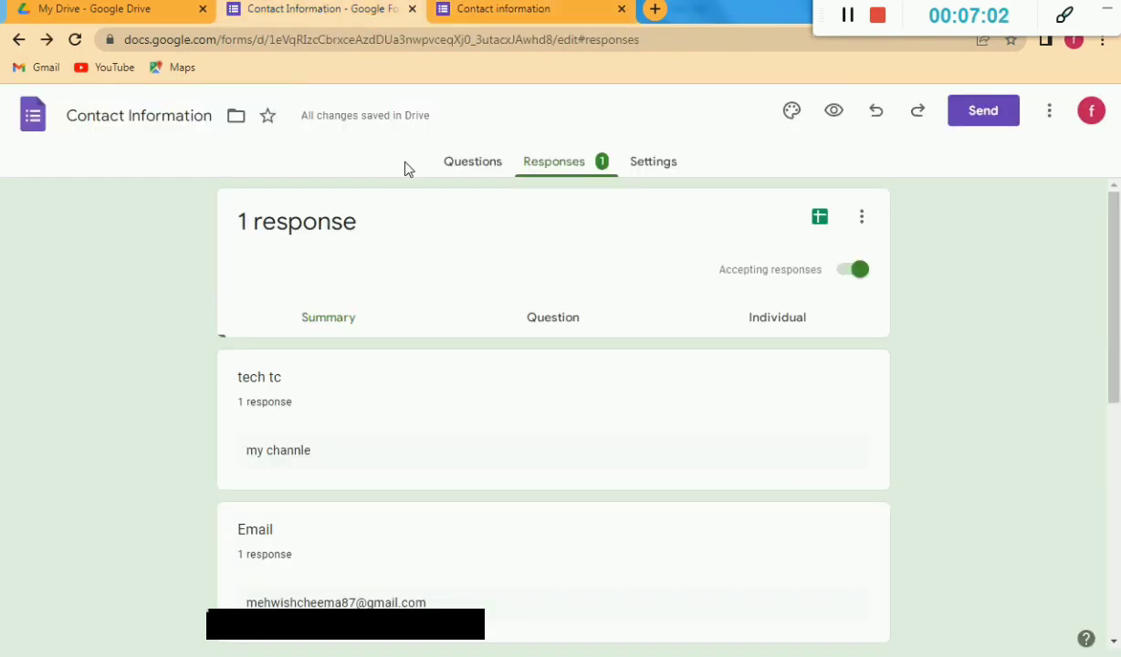
pyautogui.click(565, 164)
pyautogui.scroll(-1, 263, 468)
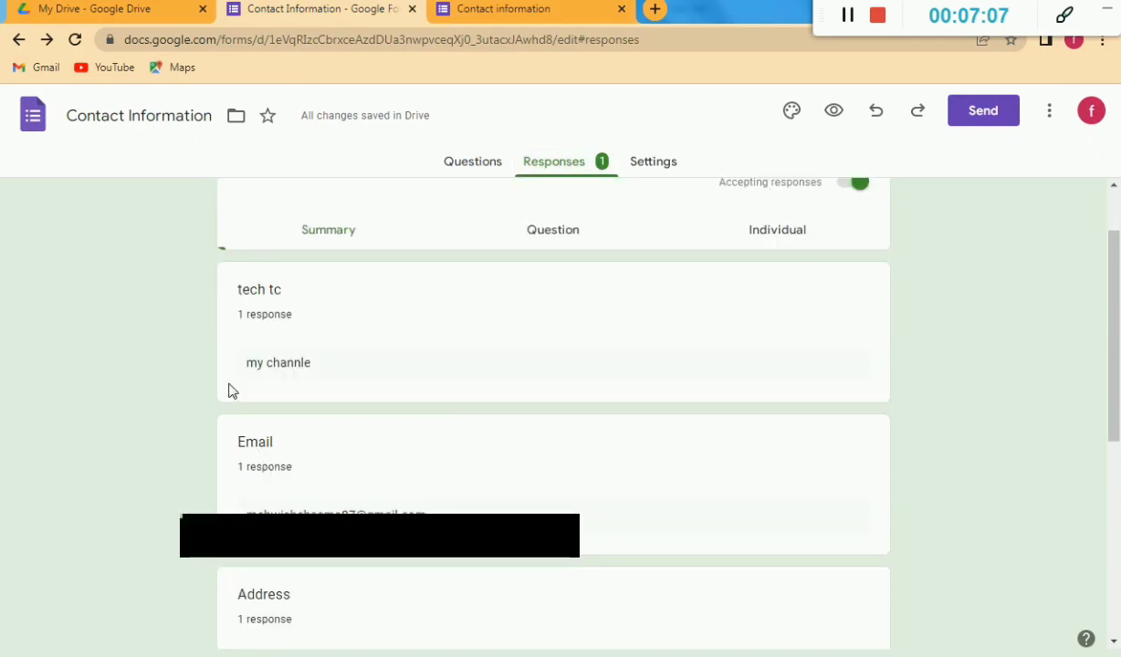
pyautogui.scroll(-1, 286, 557)
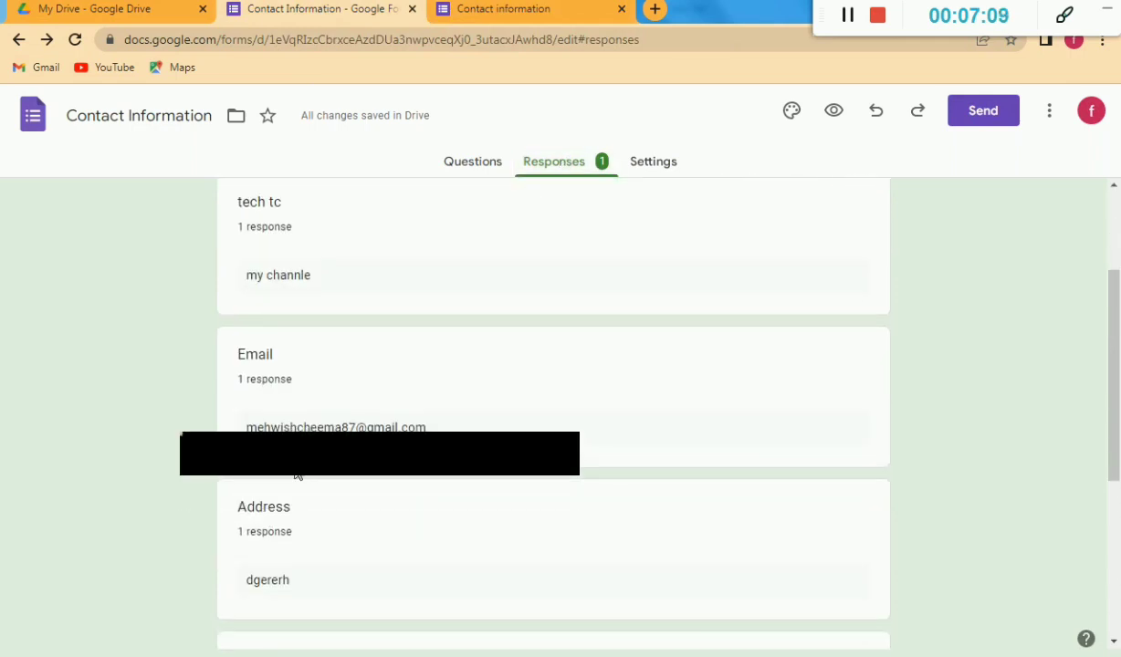
pyautogui.scroll(-2, 399, 488)
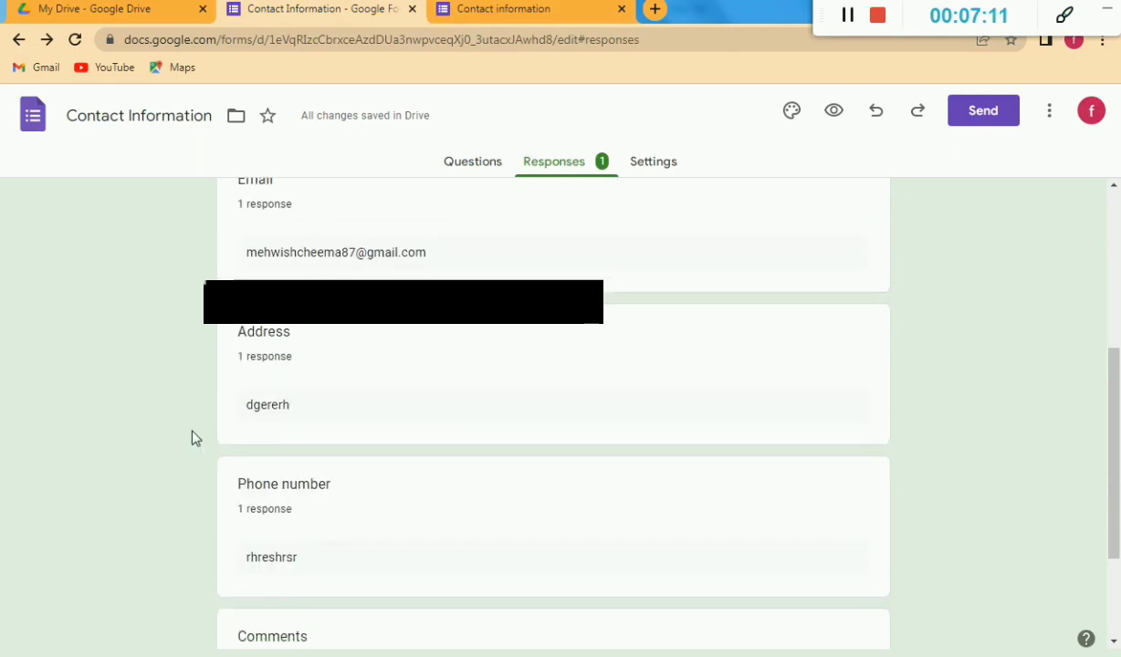
pyautogui.scroll(-2, 338, 426)
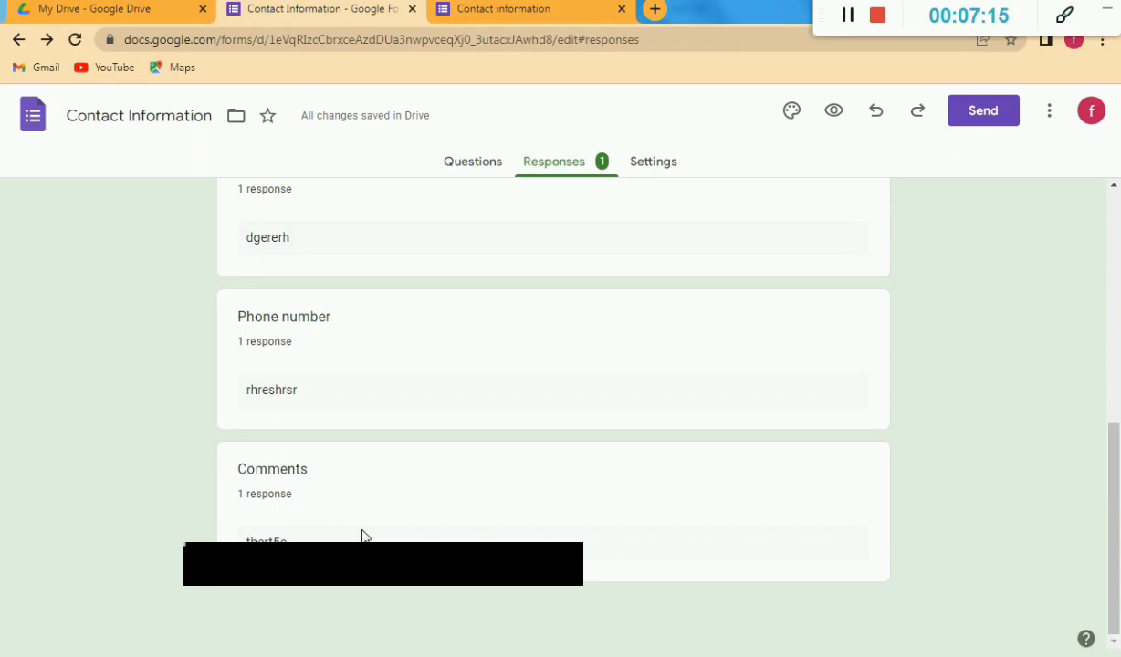
pyautogui.scroll(6, 362, 535)
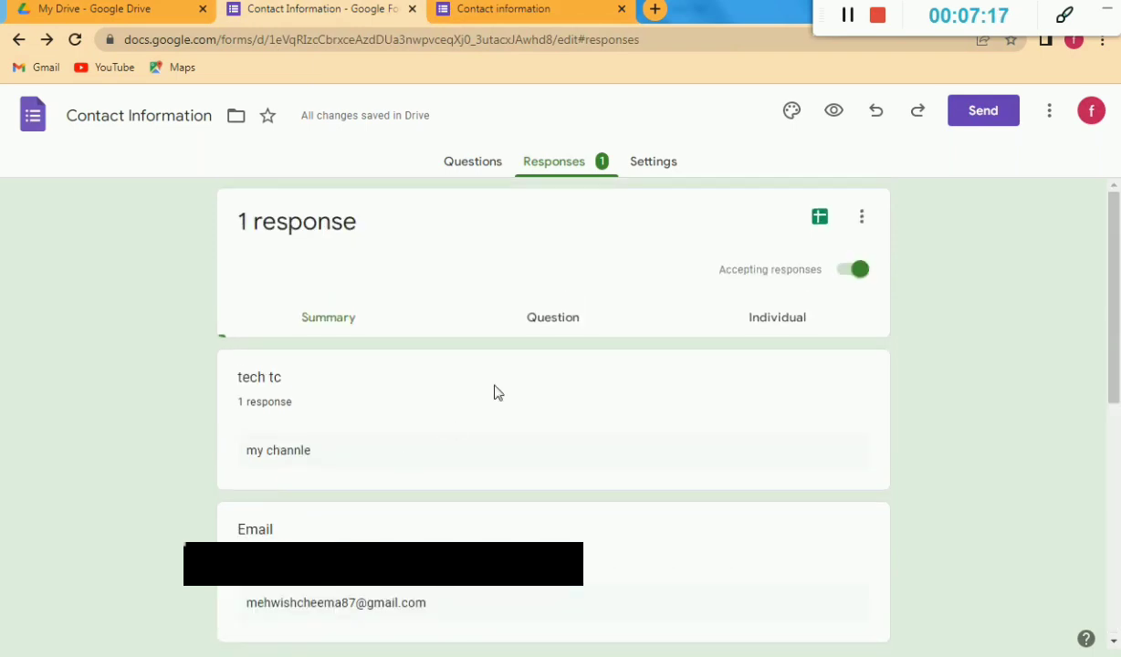
# Review the submitted answers in the per-question Question view.
pyautogui.click(556, 315)
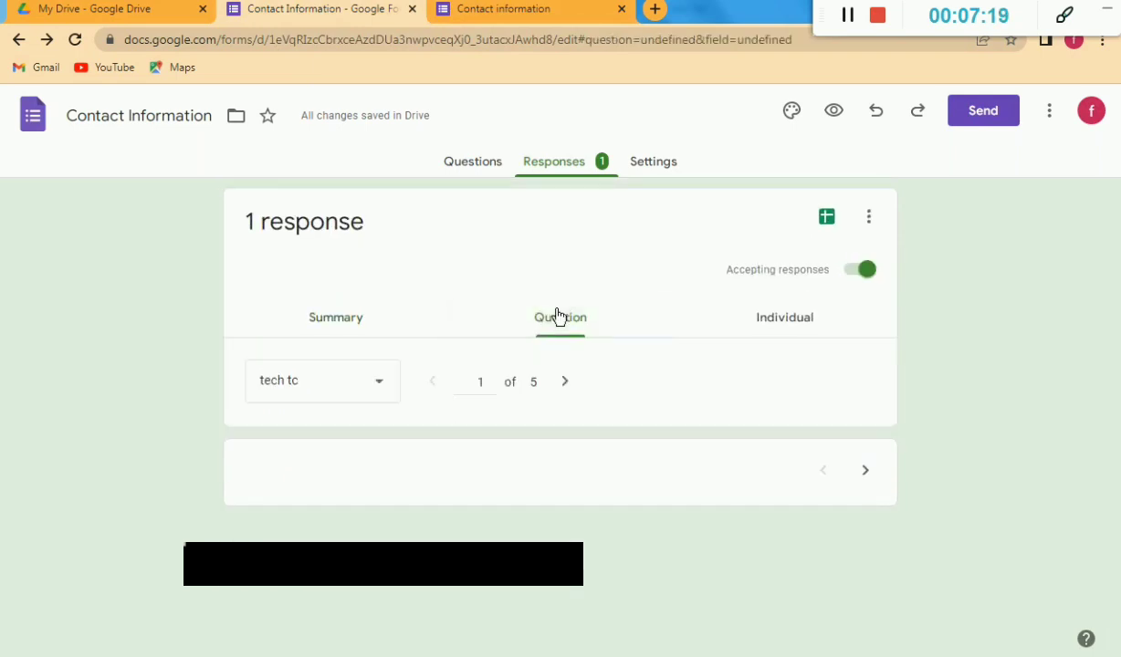
pyautogui.click(772, 316)
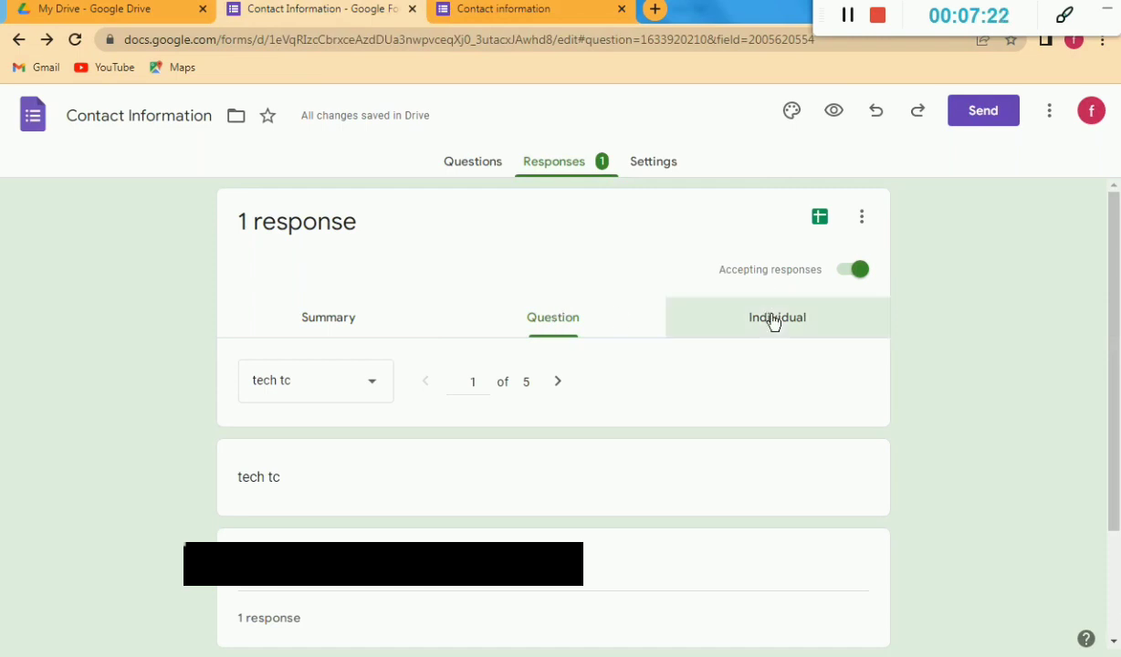
pyautogui.click(525, 331)
pyautogui.scroll(-2, 529, 330)
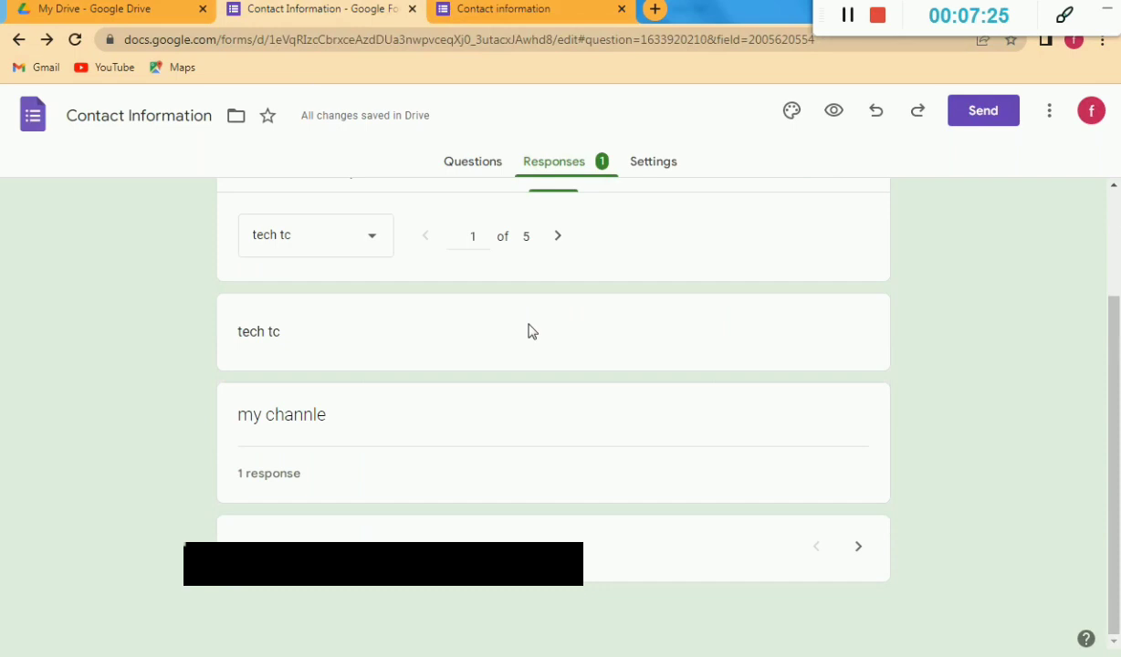
pyautogui.scroll(2, 530, 330)
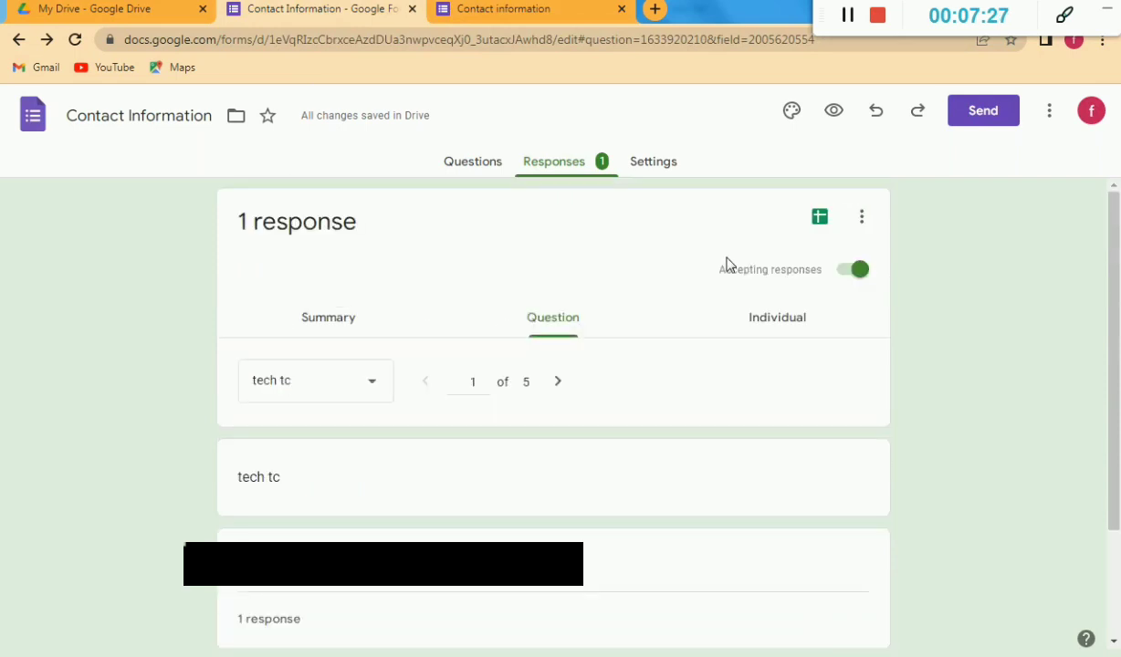
# Read through the single submitted response in the Individual view.
pyautogui.click(780, 315)
pyautogui.scroll(-2, 603, 357)
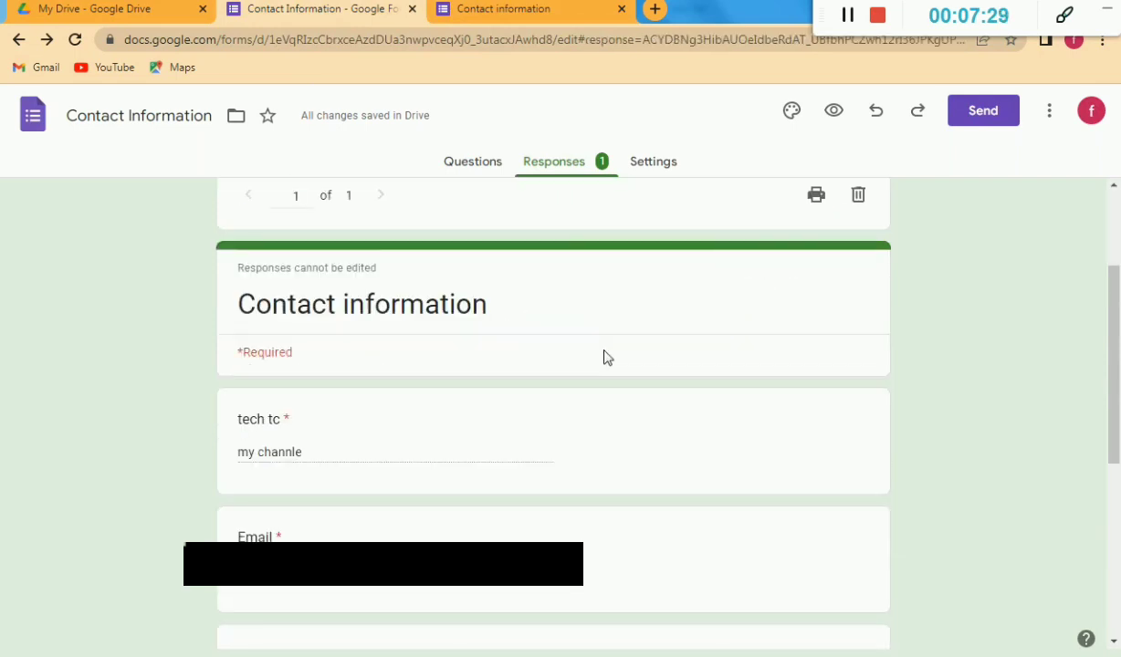
pyautogui.scroll(-1, 603, 357)
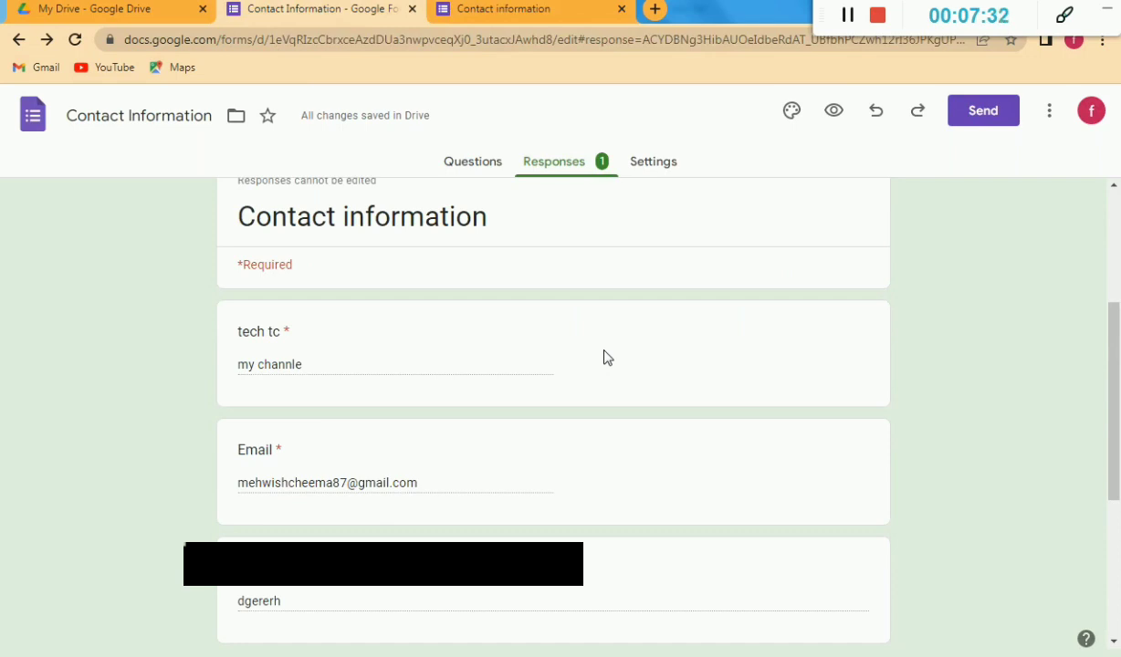
pyautogui.scroll(-4, 603, 357)
pyautogui.scroll(1, 603, 357)
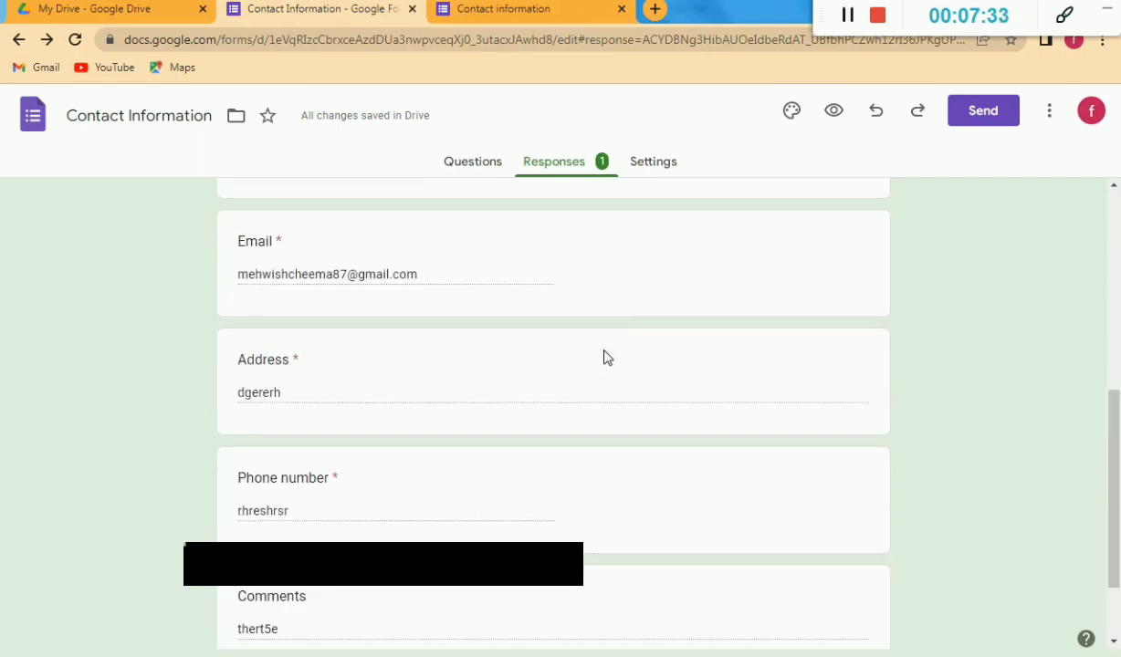
pyautogui.scroll(6, 603, 357)
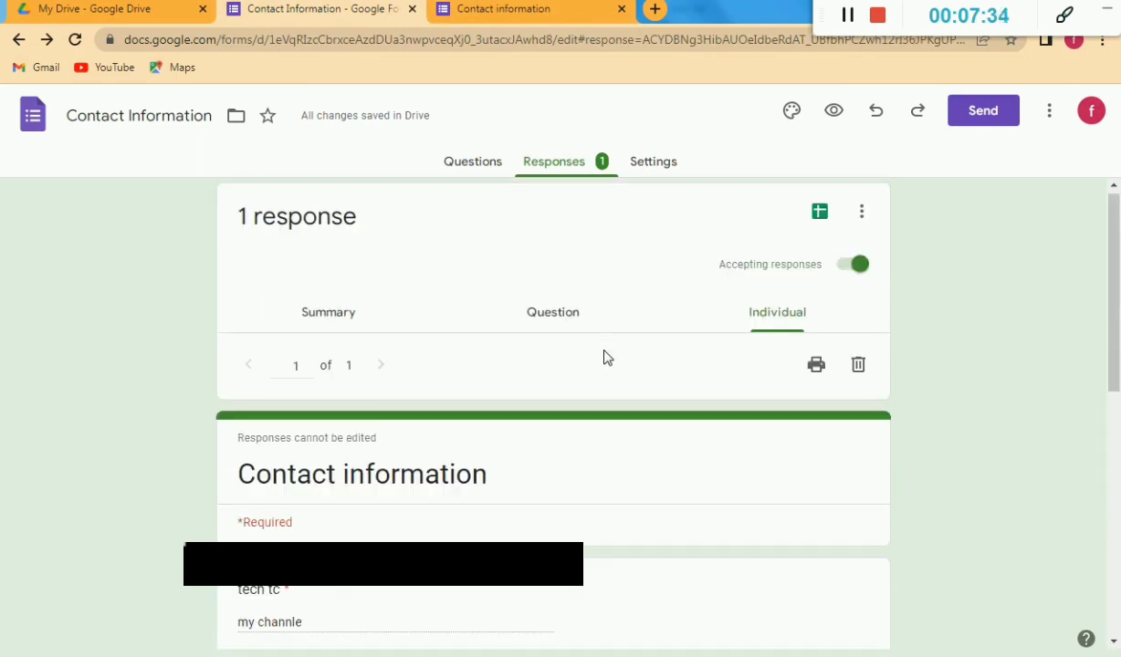
# Return to the Questions editor showing the Email, Address, Phone number and Comments questions.
pyautogui.click(491, 164)
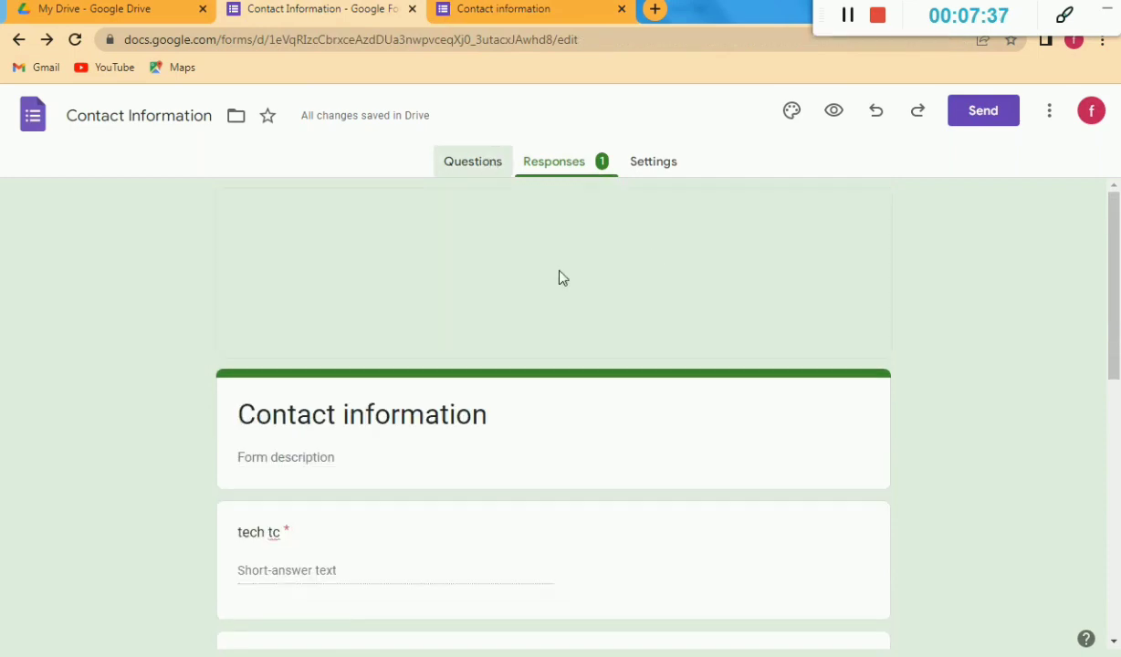
pyautogui.scroll(-2, 493, 328)
pyautogui.scroll(-1, 494, 330)
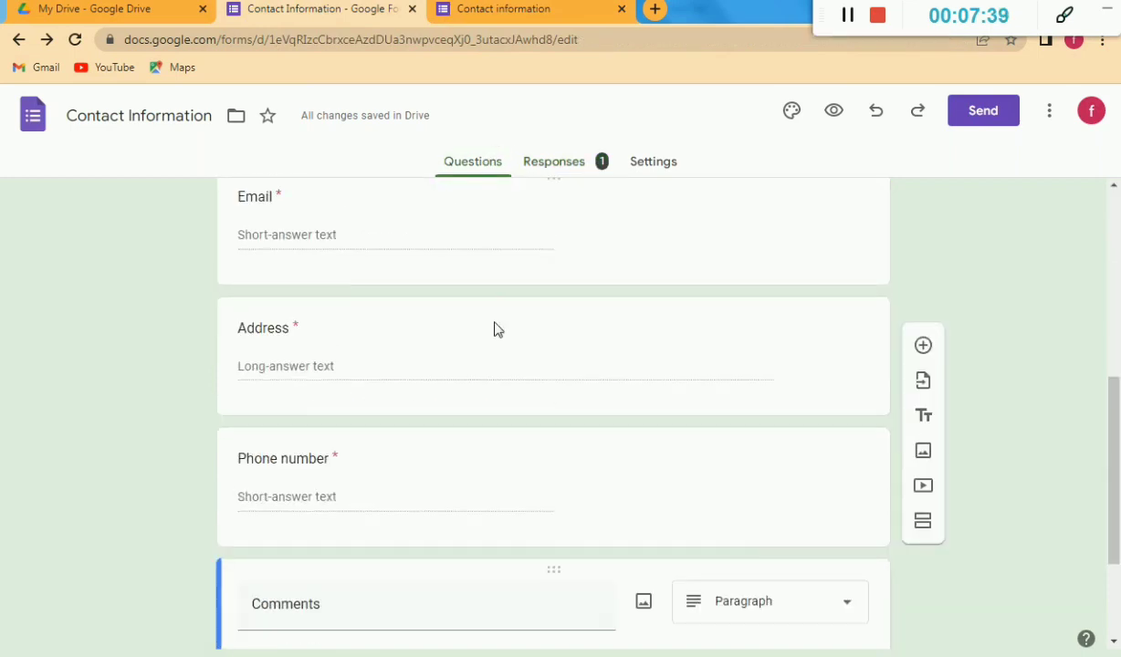